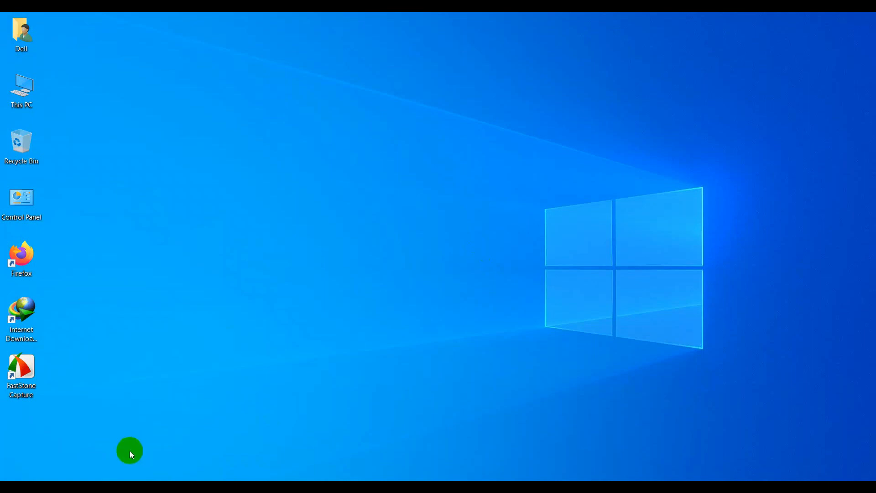
Step: Launch Firefox and search the web for pantheon
{"action": "left_click", "coordinate": [94, 491]}
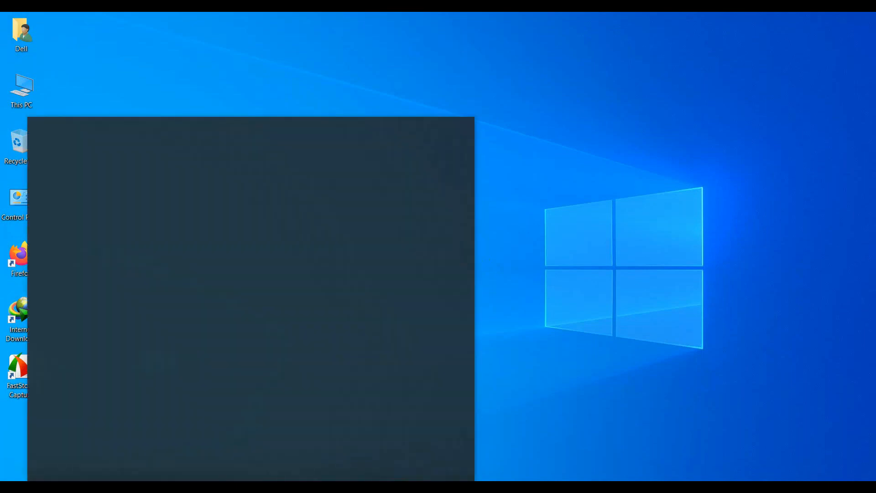
{"action": "type", "text": "fire"}
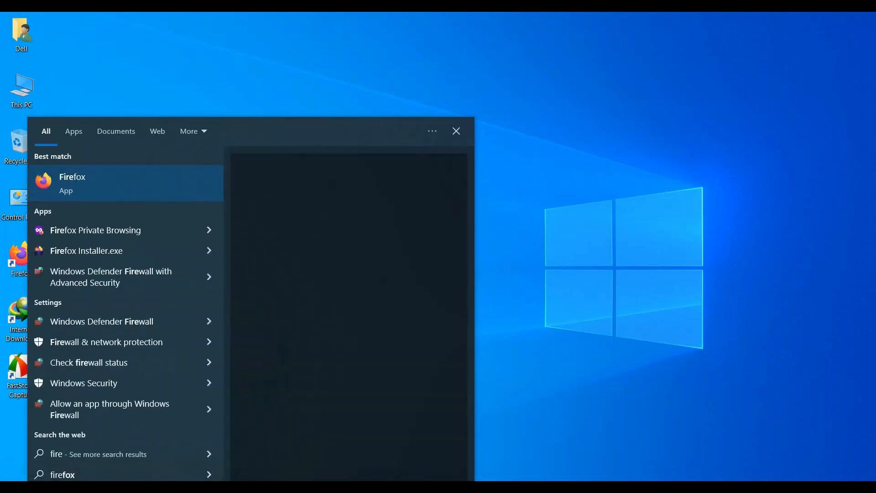
{"action": "key", "text": "Return"}
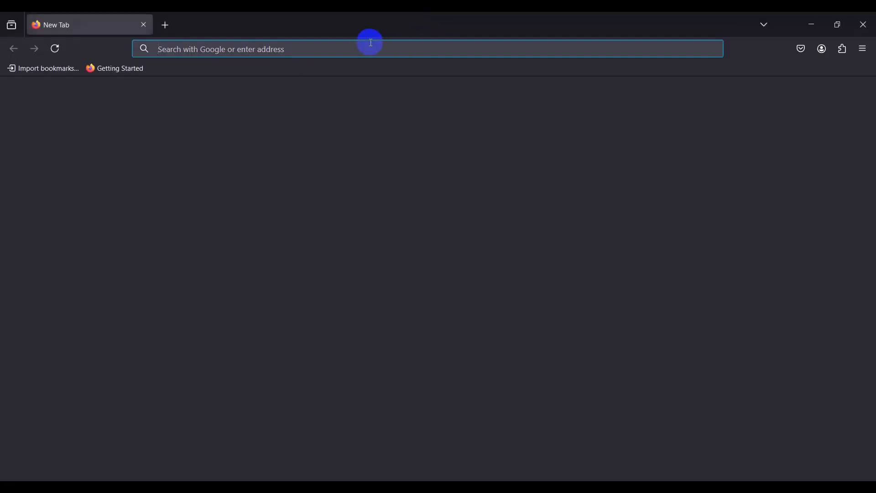
{"action": "left_click", "coordinate": [362, 41]}
{"action": "type", "text": "pant"}
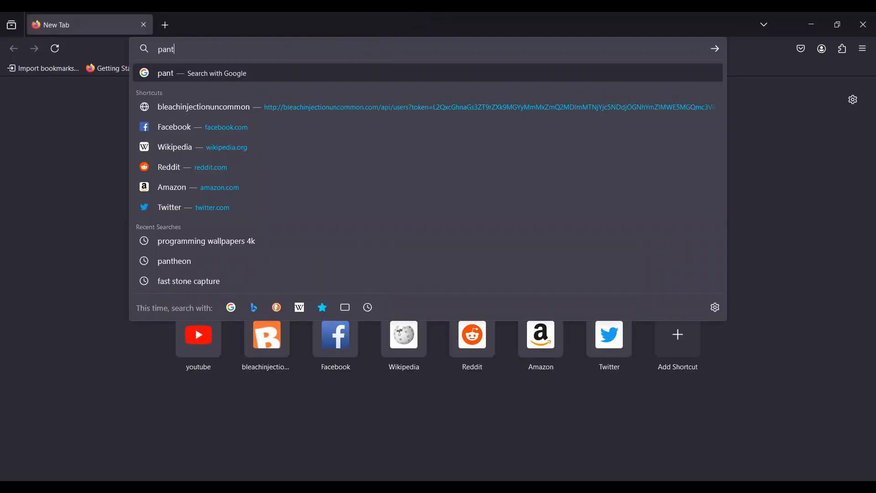
{"action": "key", "text": "Down"}
{"action": "key", "text": "Return"}
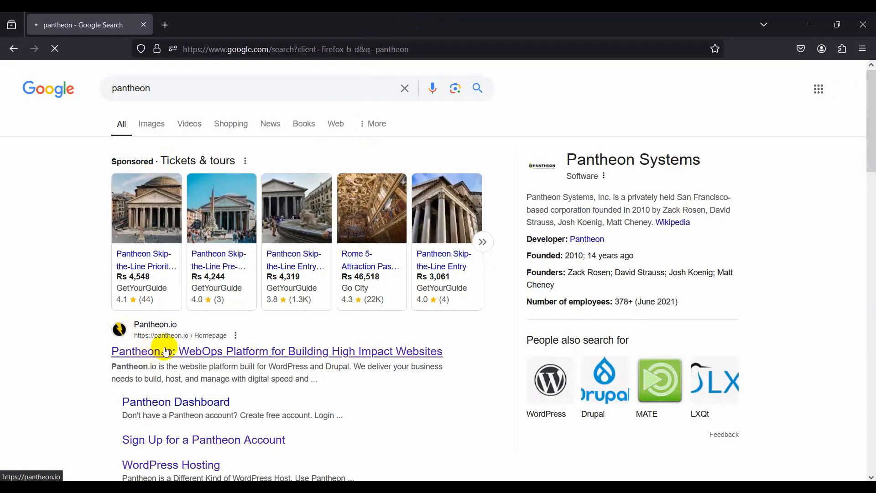
Step: Visit the Pantheon.io homepage, then return to the search results and open the Pantheon account sign-up page
{"action": "left_click", "coordinate": [167, 351]}
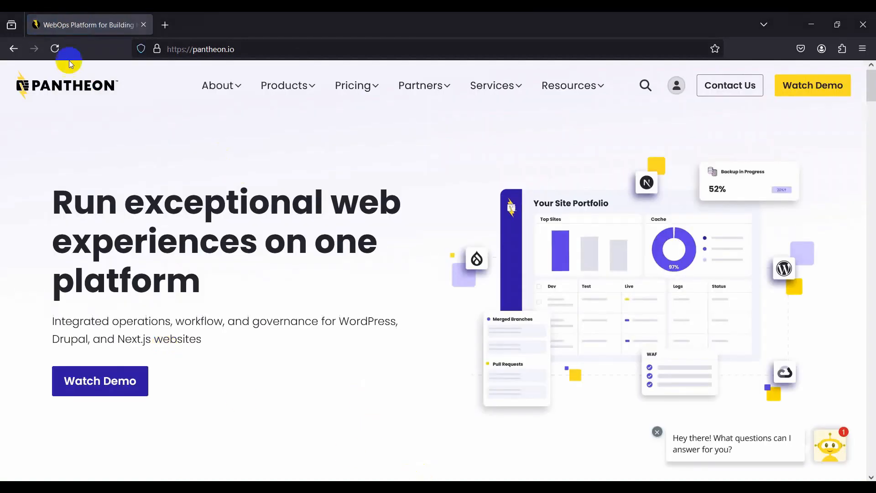
{"action": "left_click", "coordinate": [12, 49]}
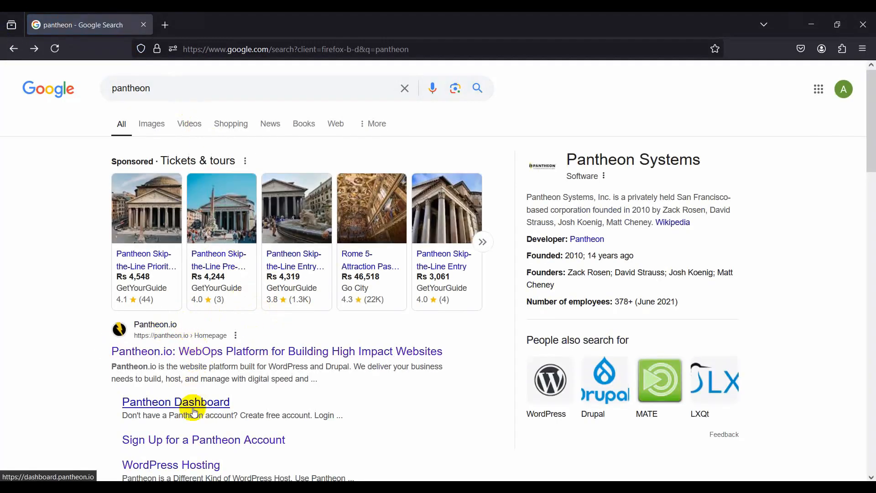
{"action": "left_click", "coordinate": [192, 440]}
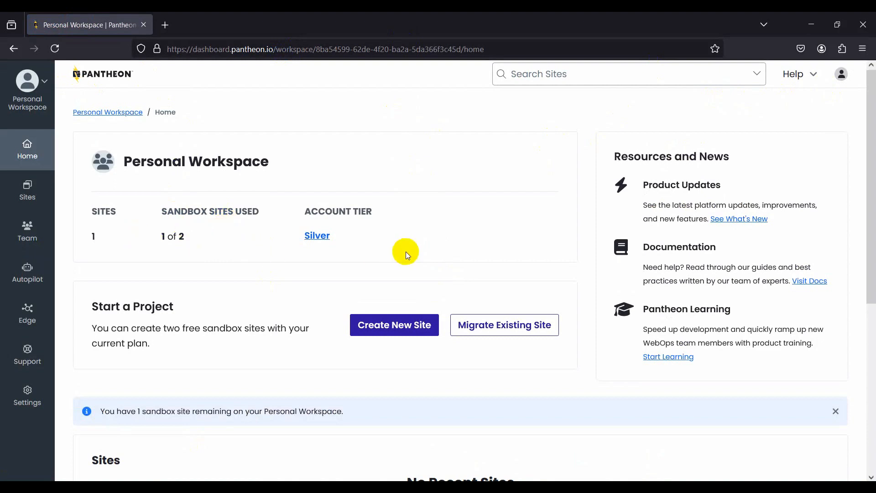
Step: Check the account signed in to the Pantheon dashboard, then close the account details
{"action": "left_click", "coordinate": [842, 81]}
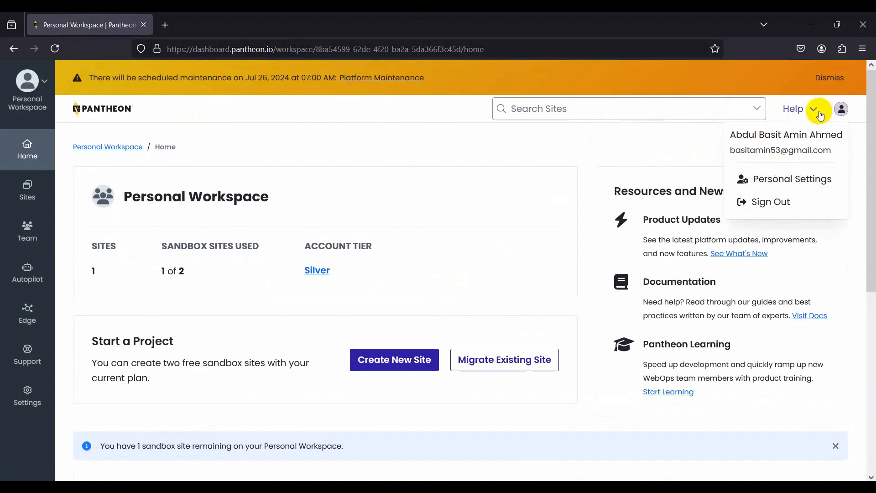
{"action": "left_click", "coordinate": [387, 133]}
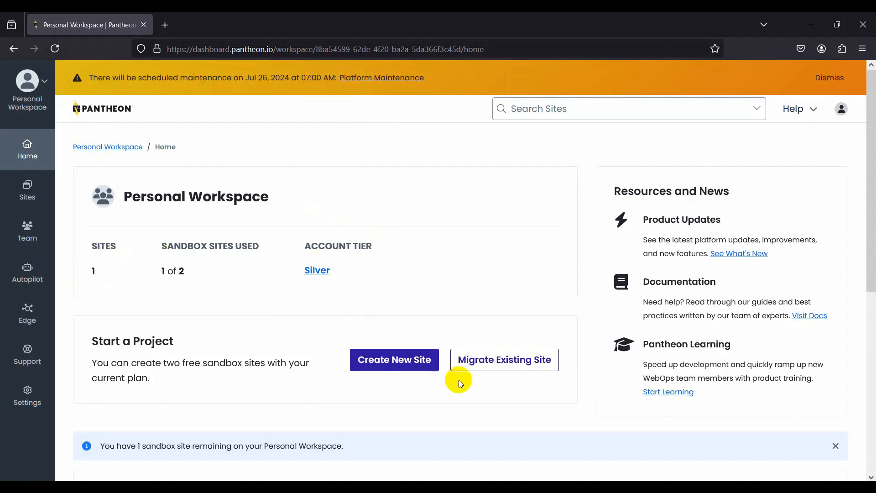
Step: Create a new WordPress site named Asitnia2 in the Personal Workspace with United States as the region
{"action": "left_click", "coordinate": [382, 356]}
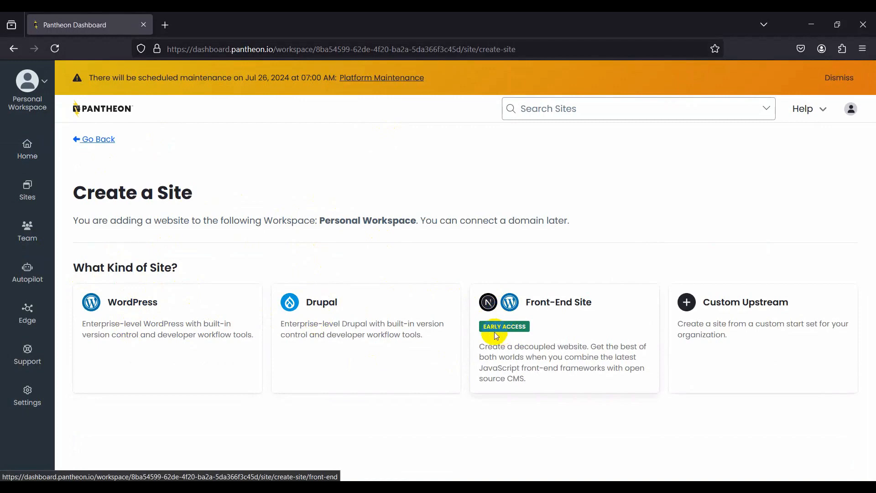
{"action": "left_click", "coordinate": [174, 327]}
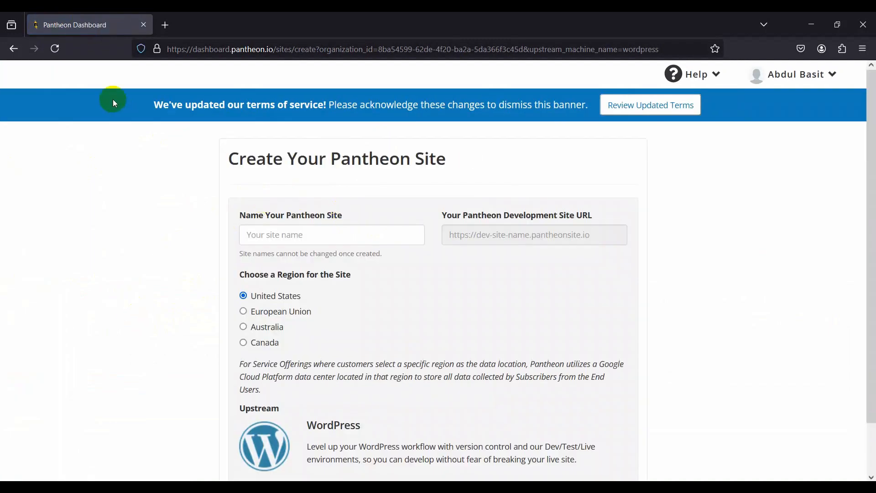
{"action": "left_click", "coordinate": [278, 236]}
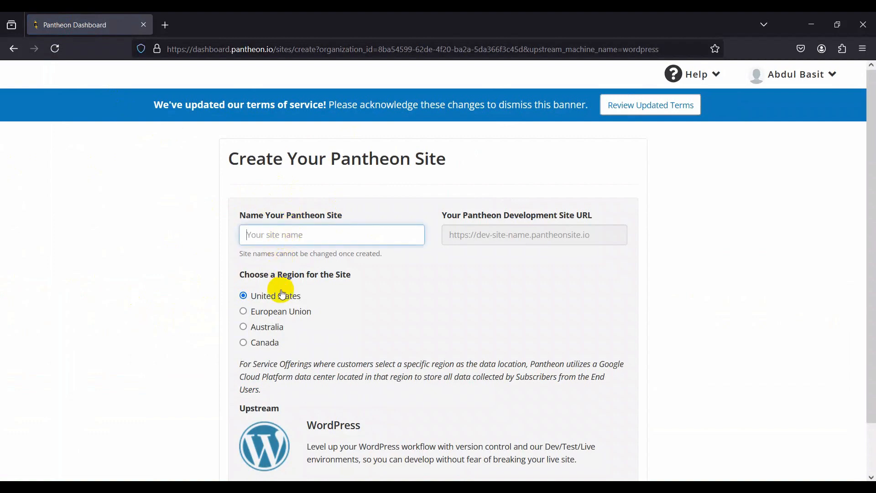
{"action": "type", "text": "As"}
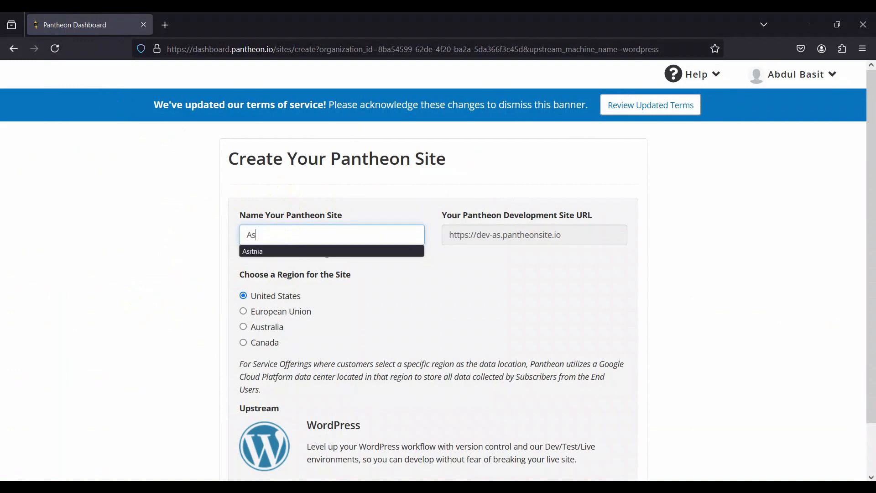
{"action": "type", "text": "it"}
{"action": "key", "text": "BackSpace"}
{"action": "type", "text": "itn"}
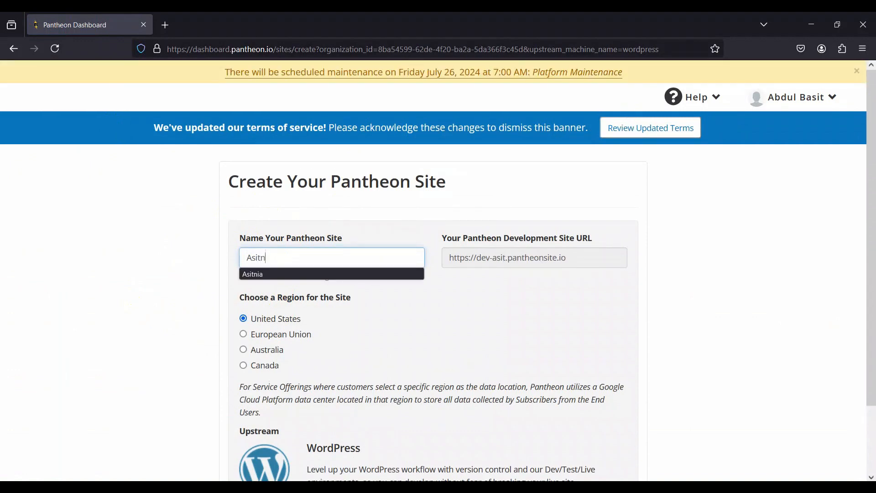
{"action": "type", "text": "ia2"}
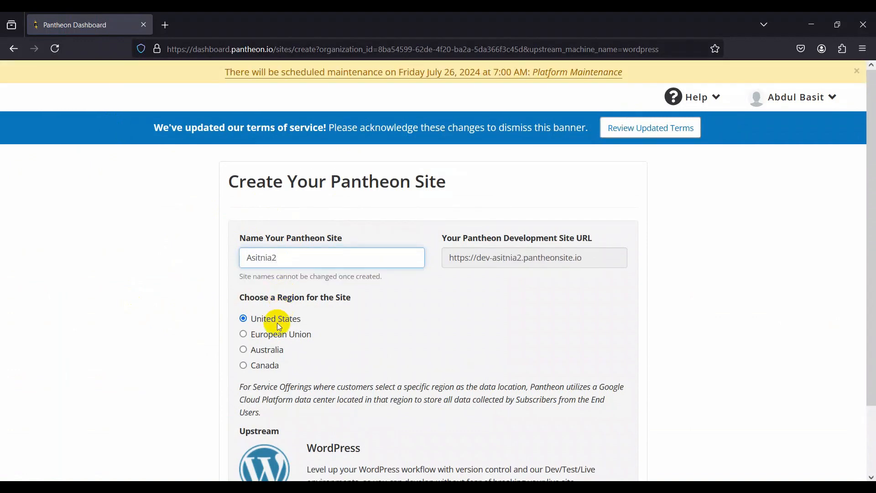
{"action": "left_click", "coordinate": [359, 343]}
{"action": "scroll", "coordinate": [360, 344], "scroll_direction": "down", "scroll_amount": 2}
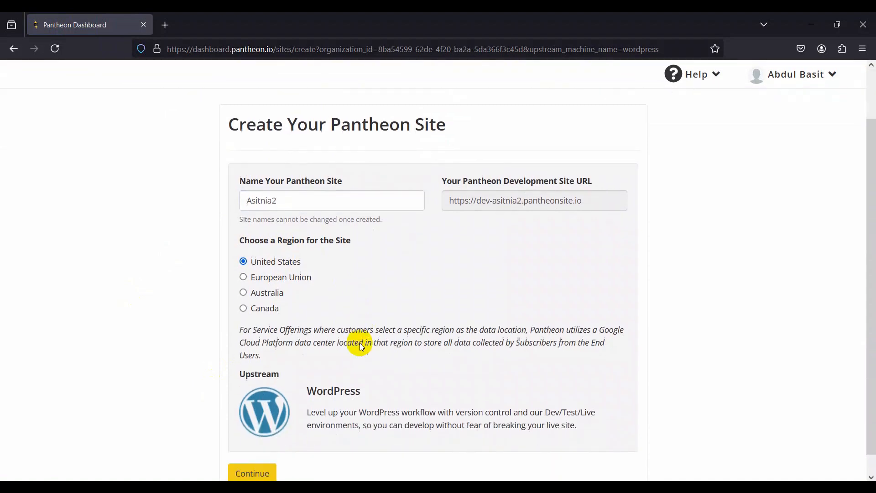
{"action": "left_click", "coordinate": [251, 454]}
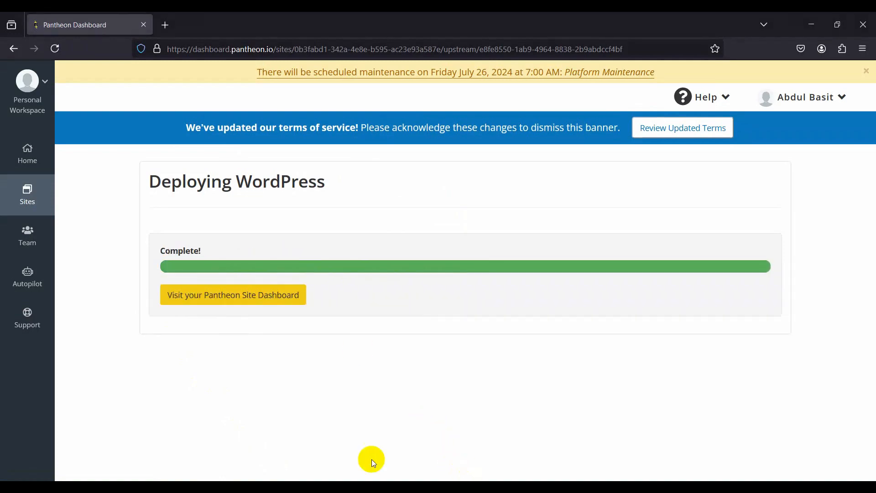
Step: Go to the new site's dashboard, open its site admin and start the WordPress installation in English (United States)
{"action": "left_click", "coordinate": [222, 297]}
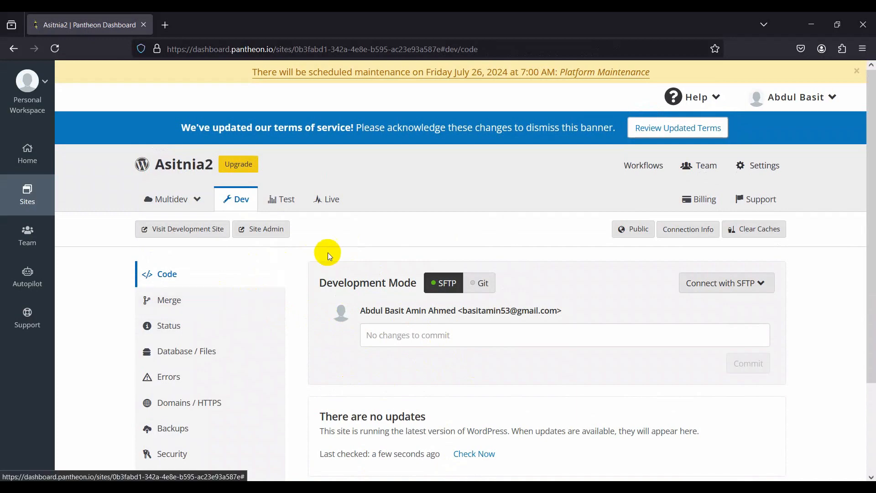
{"action": "left_click", "coordinate": [251, 232]}
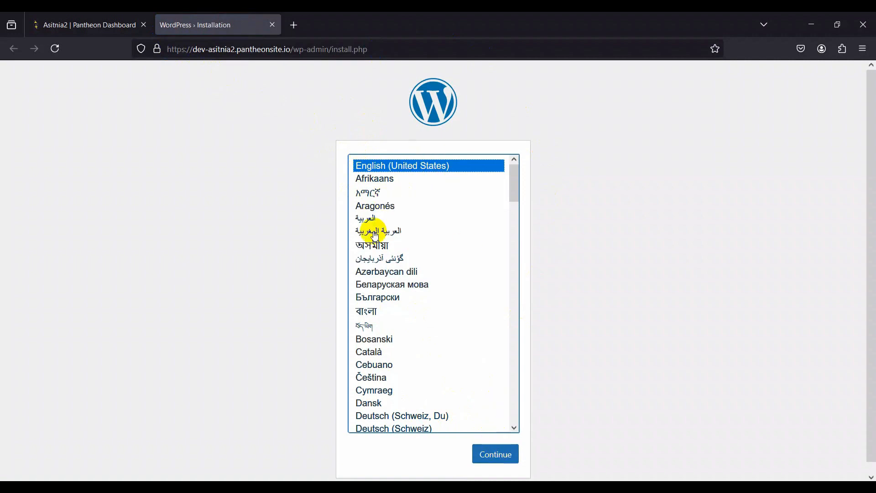
{"action": "left_click", "coordinate": [488, 456]}
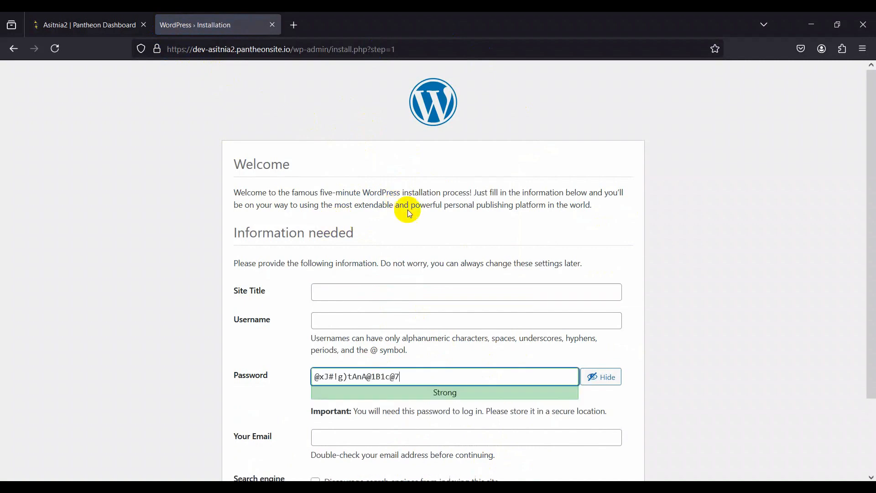
Step: Enter ShopiStore as the site title in the WordPress installation form
{"action": "scroll", "coordinate": [759, 243], "scroll_direction": "down", "scroll_amount": 3}
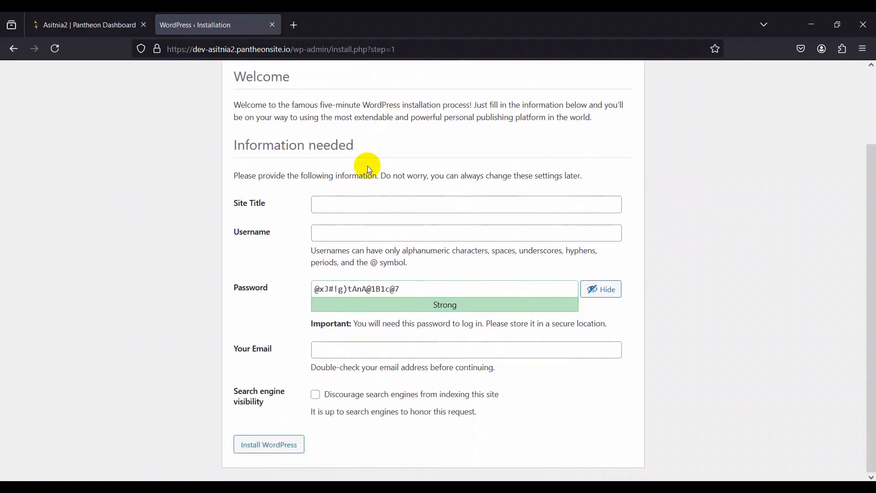
{"action": "left_click", "coordinate": [329, 209]}
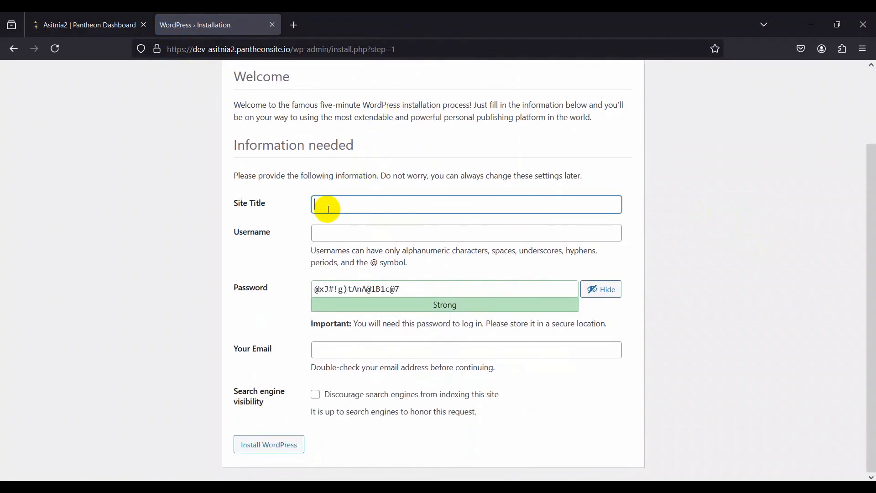
{"action": "type", "text": "E"}
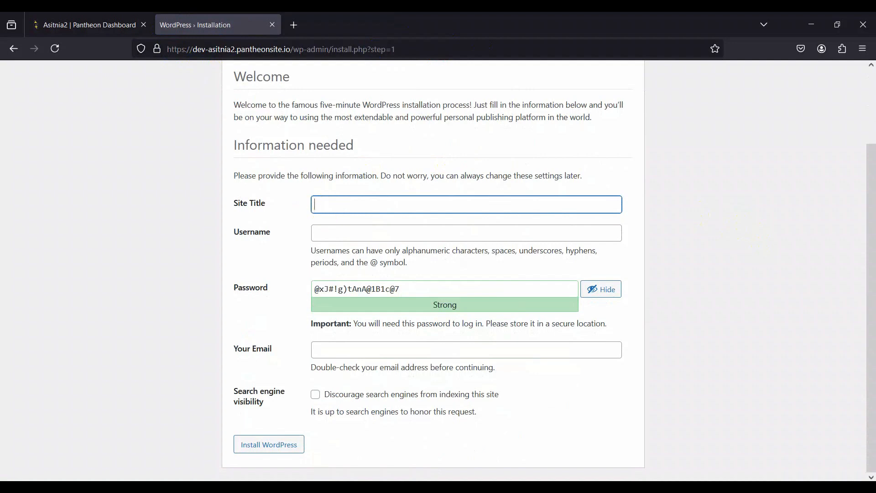
{"action": "type", "text": "ShopiStore"}
{"action": "key", "text": "Tab"}
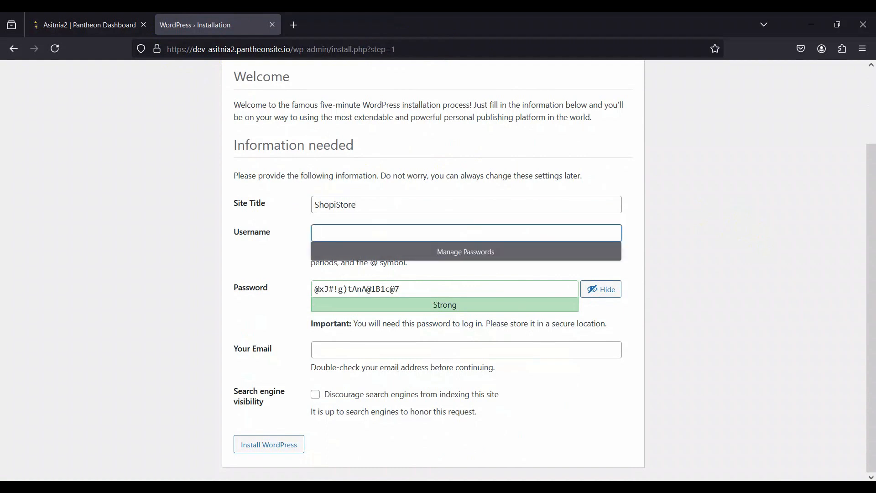
Step: Set the username to admin, replace the suggested password with the chosen account password and confirm use of a weak password
{"action": "type", "text": "admin"}
{"action": "key", "text": "Tab"}
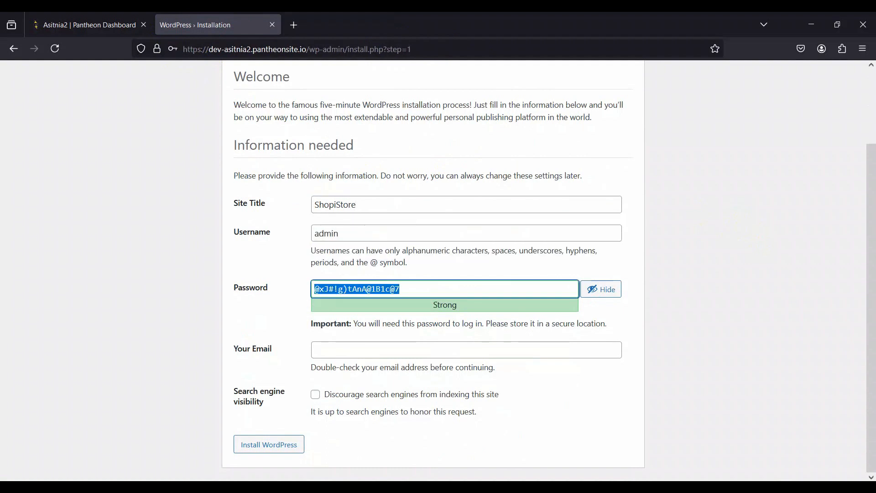
{"action": "type", "text": "admin"}
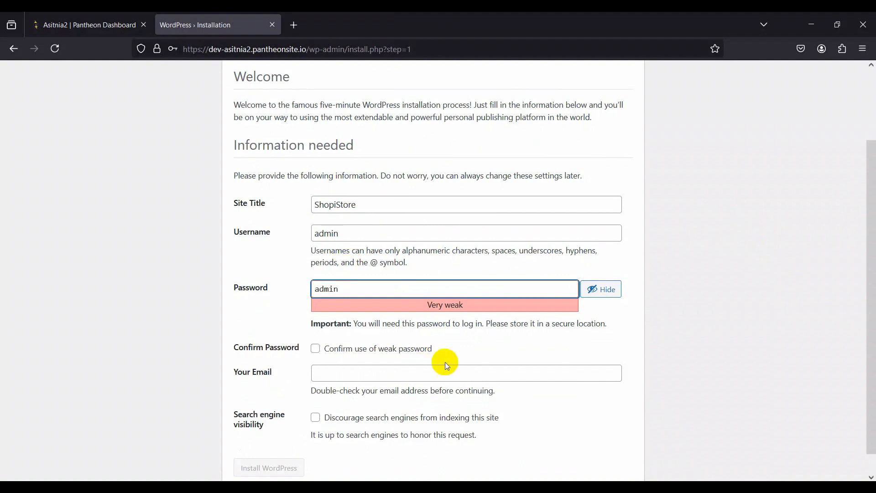
{"action": "left_click", "coordinate": [316, 350]}
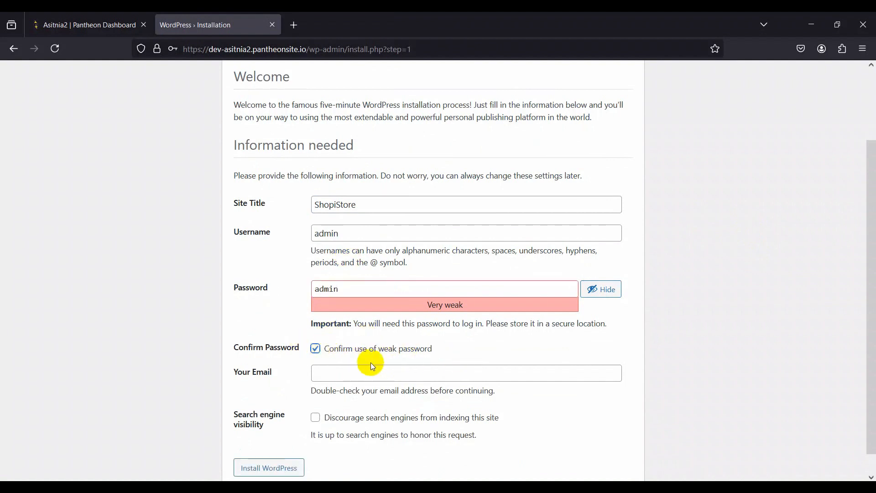
Step: Fill in the administrator's e-mail address, install WordPress and decline saving the password in the browser
{"action": "left_click", "coordinate": [400, 380]}
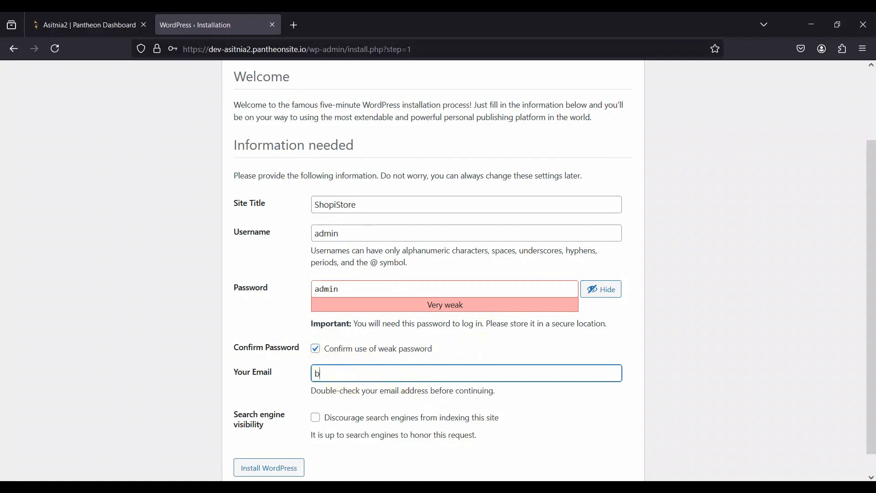
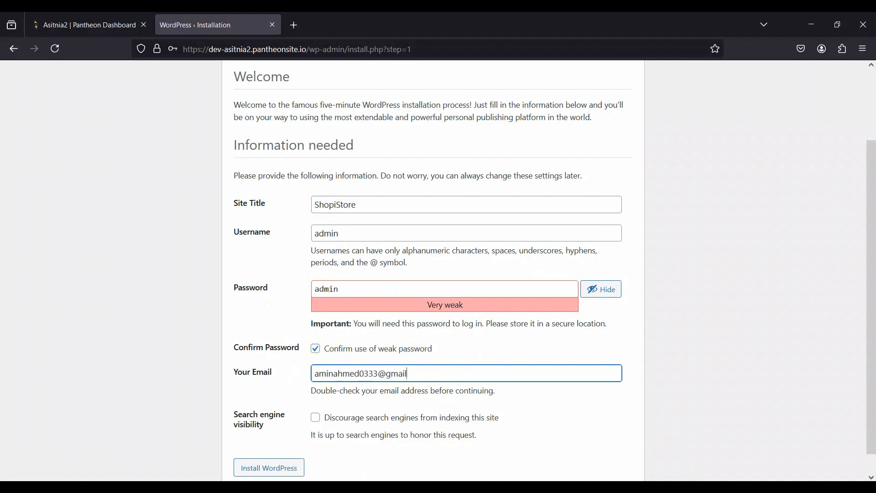
{"action": "left_click", "coordinate": [280, 467]}
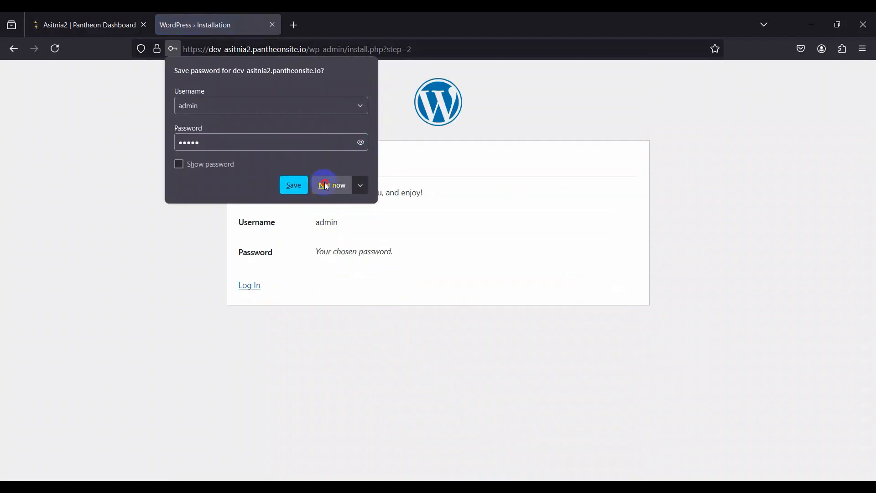
{"action": "left_click", "coordinate": [328, 184]}
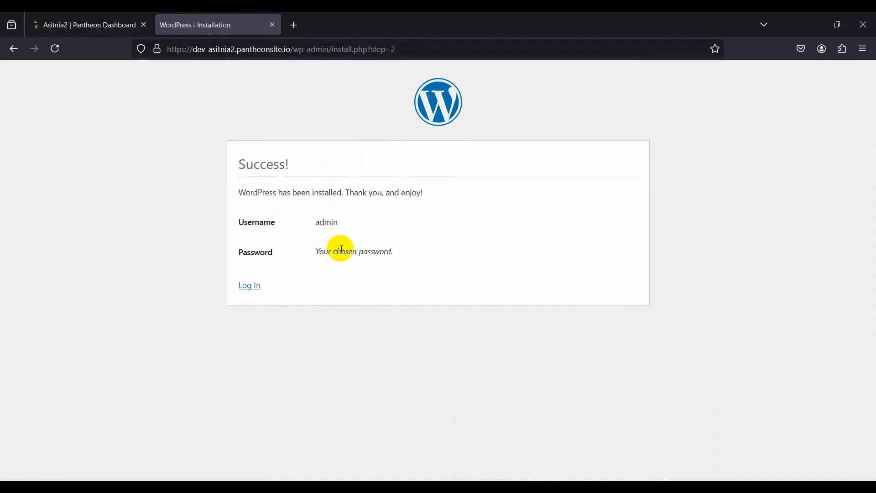
Step: Log in to the new WordPress site with the username admin and the account password
{"action": "left_click", "coordinate": [247, 285]}
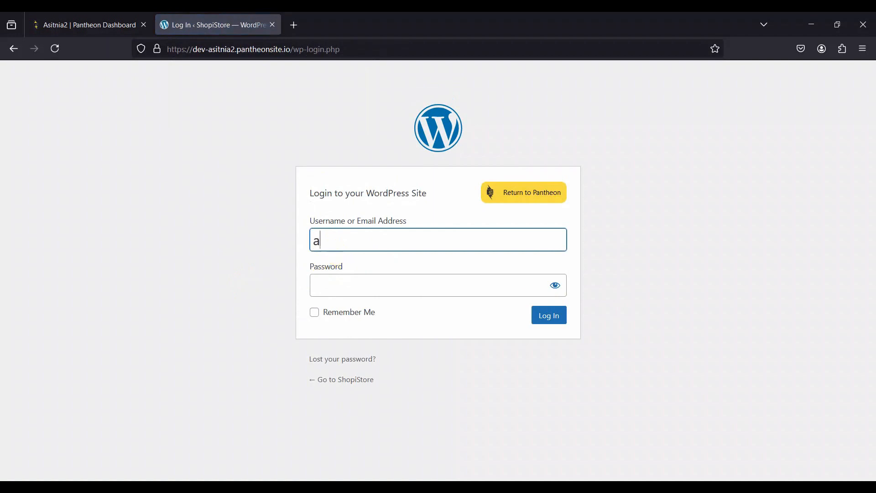
{"action": "key", "text": "Tab"}
{"action": "type", "text": "●●"}
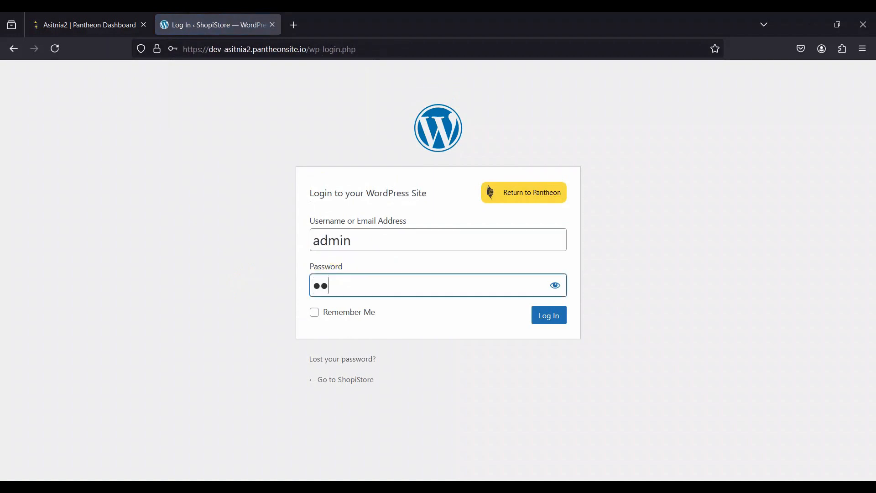
{"action": "type", "text": "●●"}
{"action": "left_click", "coordinate": [535, 315]}
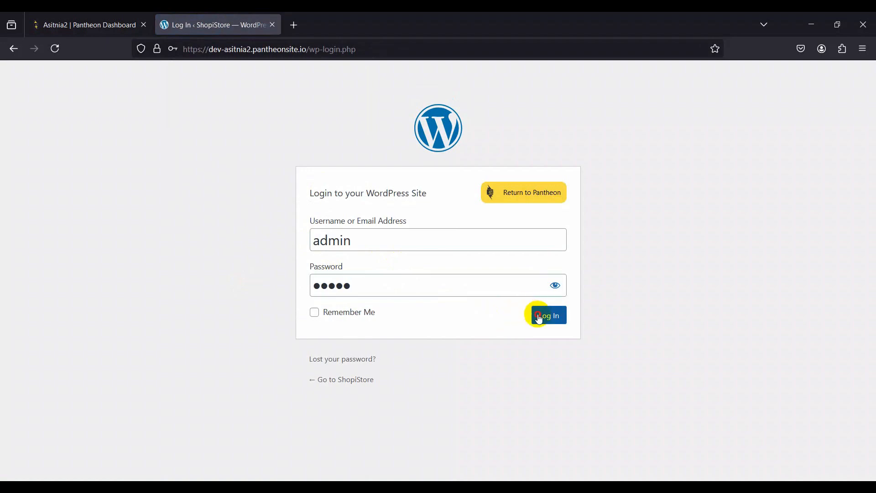
Step: Search the web for "phlox theme" in a new browser tab and copy the search phrase
{"action": "left_click", "coordinate": [323, 188]}
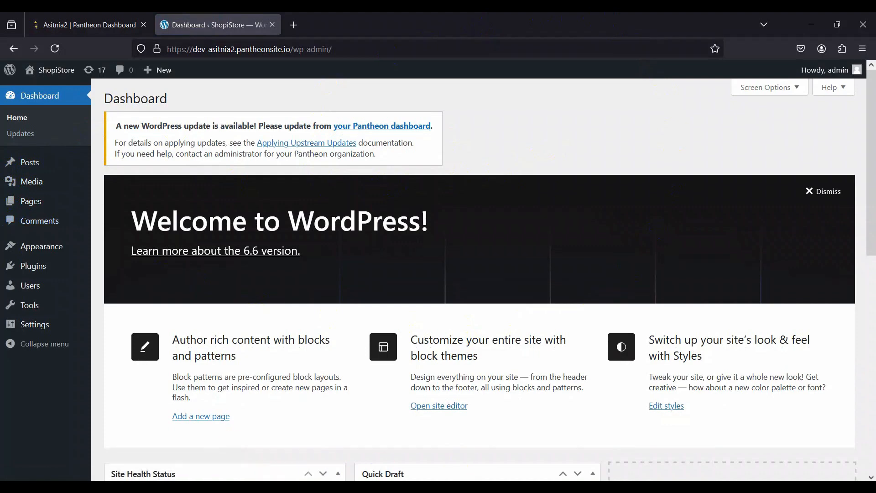
{"action": "left_click", "coordinate": [295, 26]}
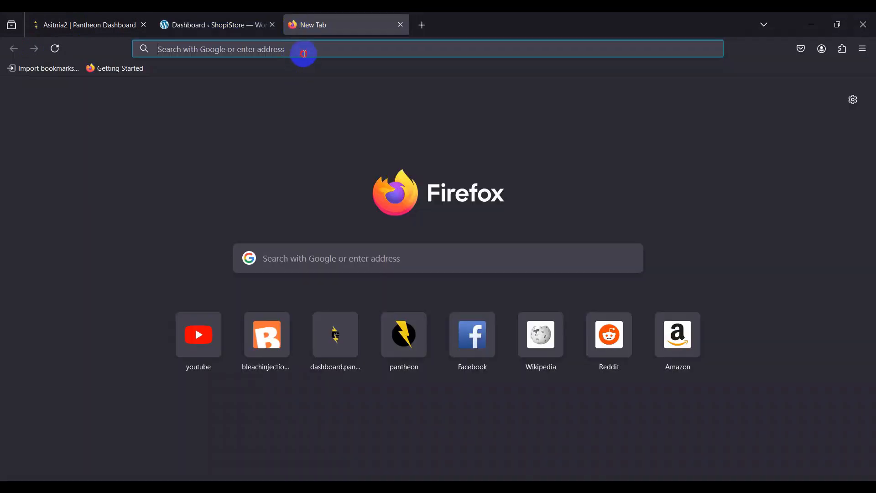
{"action": "left_click", "coordinate": [304, 54]}
{"action": "type", "text": "pholox"}
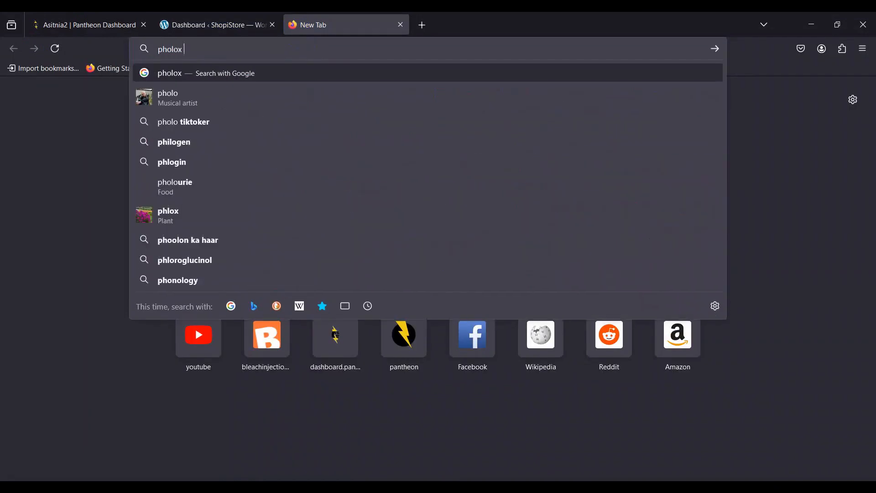
{"action": "type", "text": " th"}
{"action": "key", "text": "Down"}
{"action": "key", "text": "Return"}
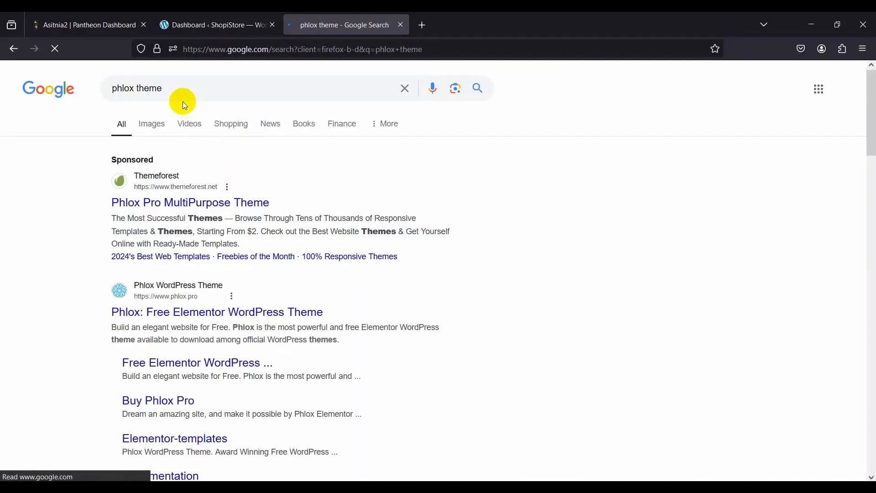
{"action": "triple_click", "coordinate": [178, 87]}
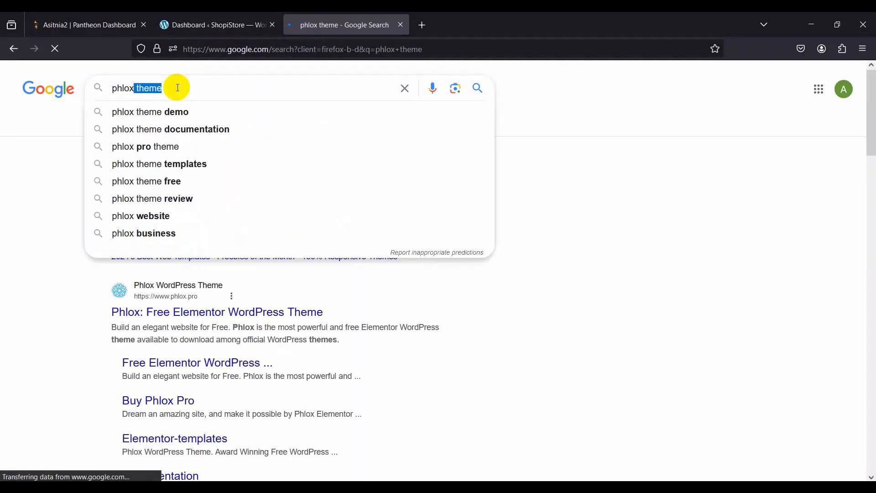
Step: Return to the WordPress dashboard, start adding a new theme and search the theme directory for "phlox theme"
{"action": "left_click", "coordinate": [231, 20]}
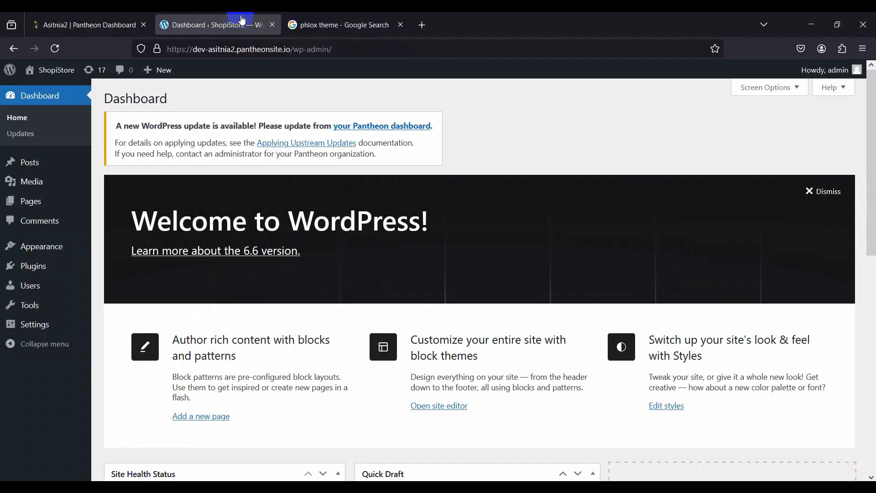
{"action": "mouse_move", "coordinate": [21, 258]}
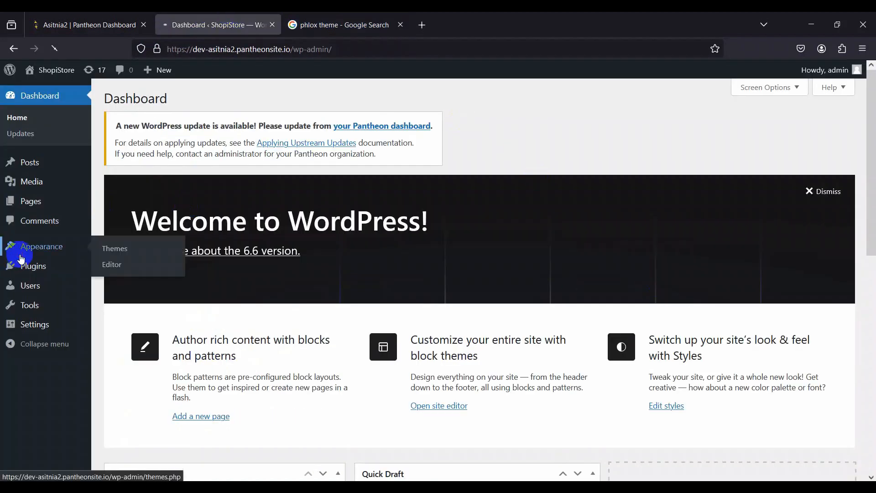
{"action": "left_click", "coordinate": [101, 250]}
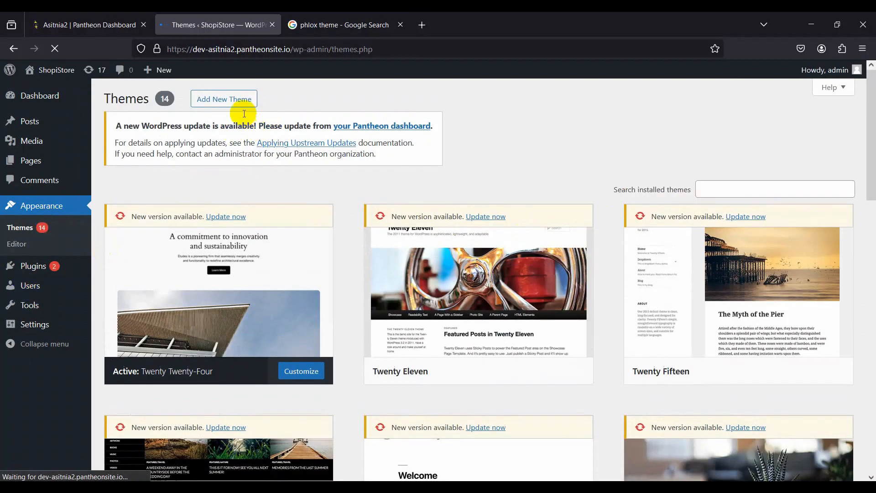
{"action": "left_click", "coordinate": [230, 101]}
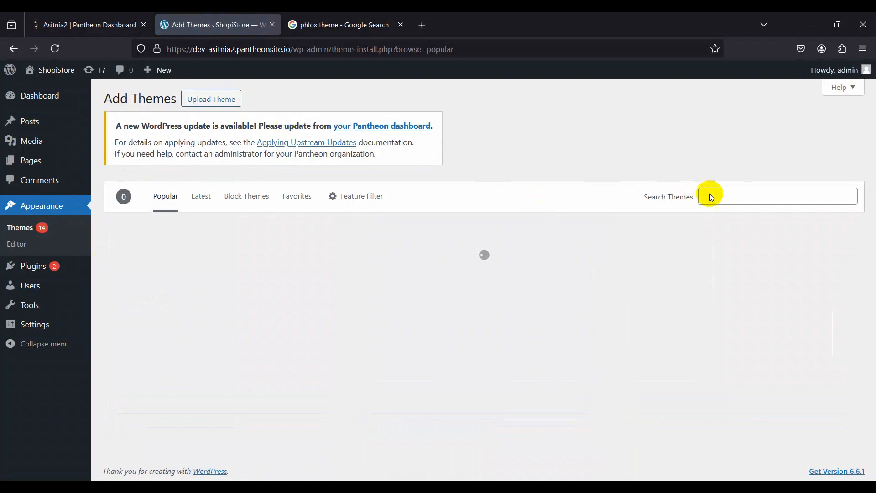
{"action": "left_click", "coordinate": [716, 195]}
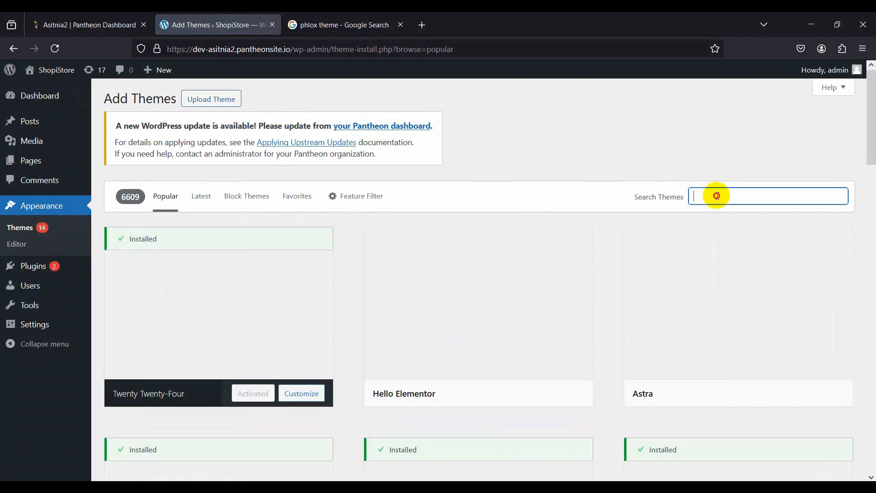
{"action": "type", "text": "phlox theme"}
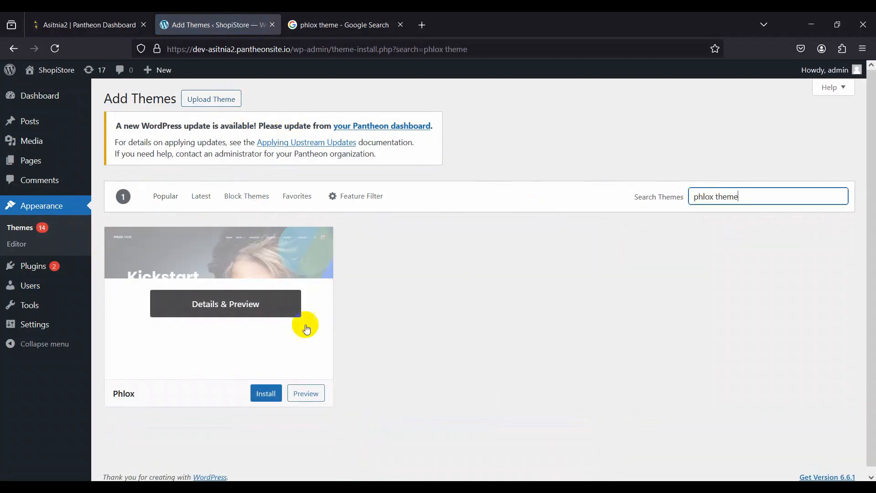
Step: Install the Phlox theme, open its details preview and activate it
{"action": "left_click", "coordinate": [268, 394]}
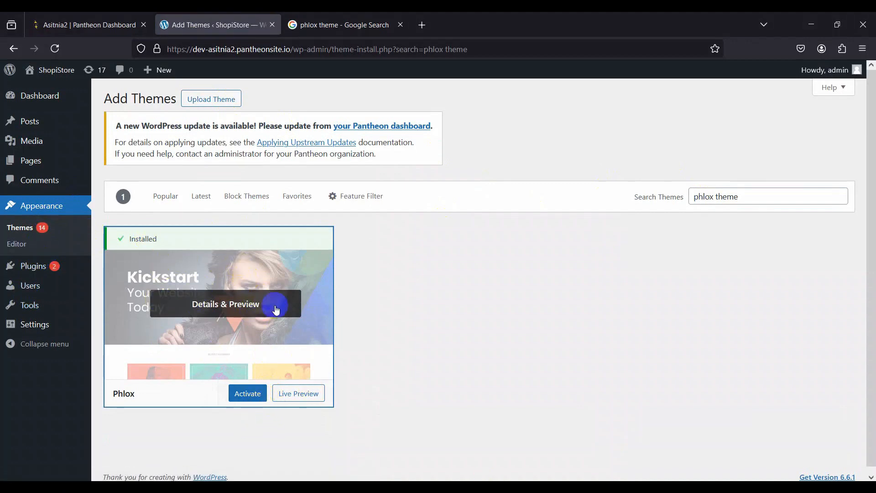
{"action": "left_click", "coordinate": [236, 260]}
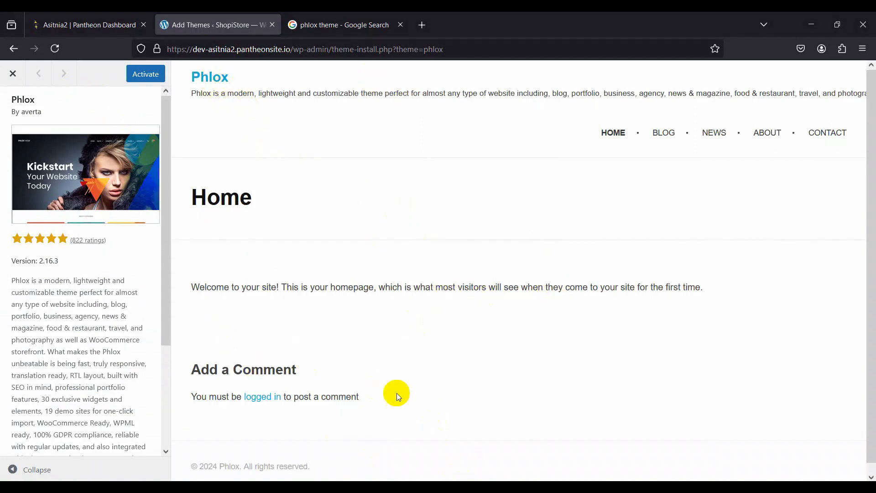
{"action": "left_click", "coordinate": [141, 84]}
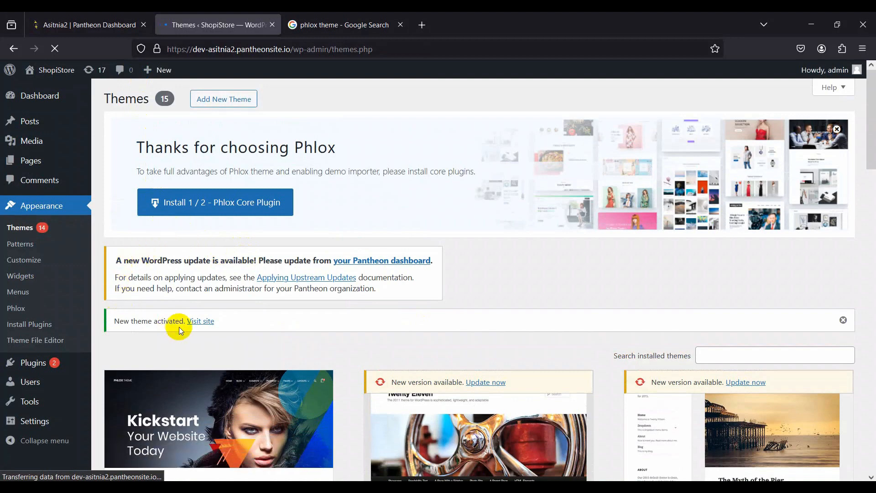
Step: Install the core plugins offered by the Phlox theme and run its demo importer
{"action": "left_click", "coordinate": [212, 204]}
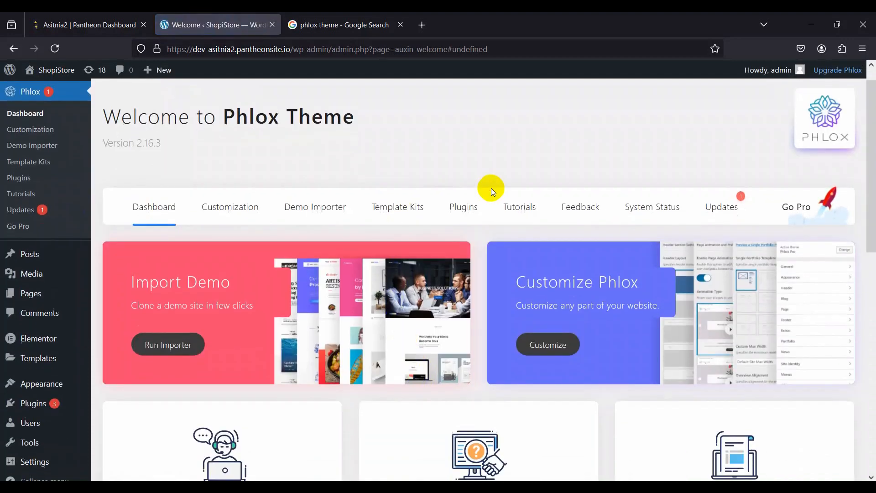
{"action": "scroll", "coordinate": [491, 188], "scroll_direction": "down", "scroll_amount": 10}
{"action": "scroll", "coordinate": [491, 188], "scroll_direction": "up", "scroll_amount": 10}
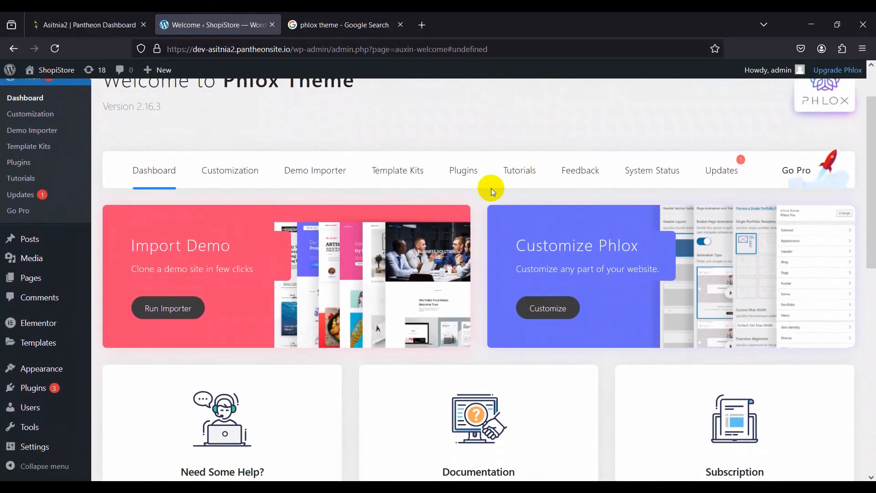
{"action": "scroll", "coordinate": [491, 188], "scroll_direction": "up", "scroll_amount": 2}
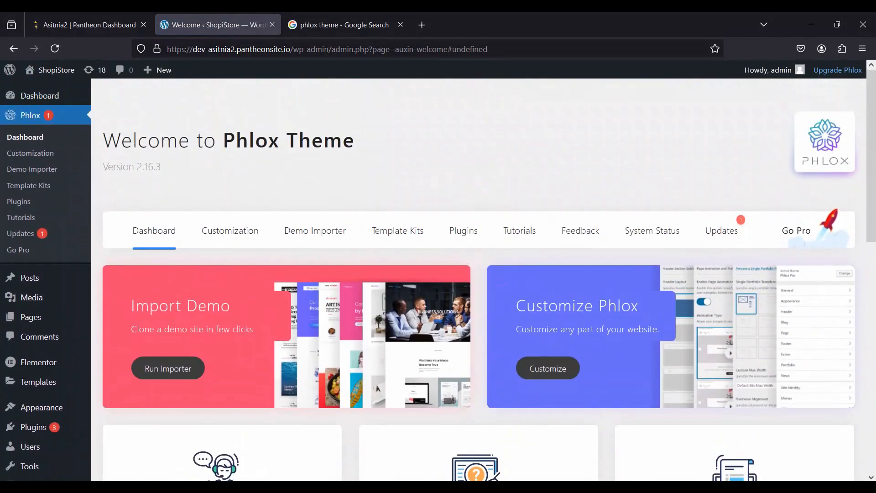
{"action": "left_click", "coordinate": [169, 369]}
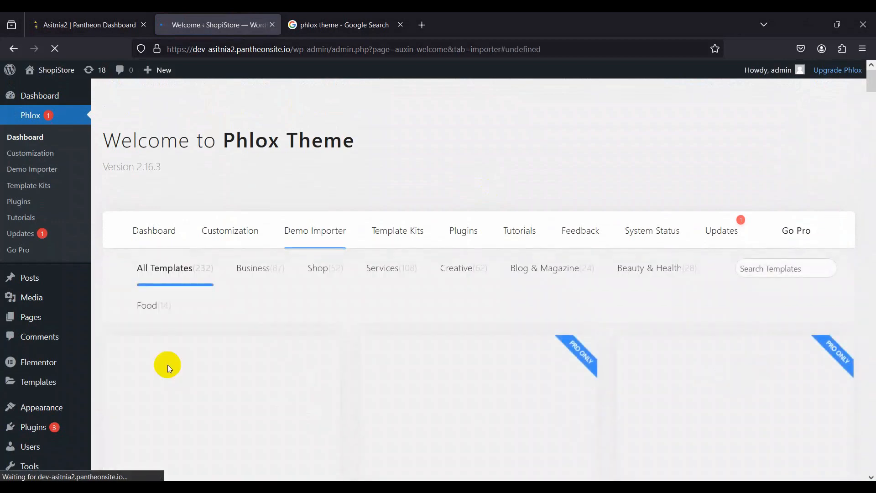
Step: Look through the demo importer's templates for a suitable free shop design
{"action": "scroll", "coordinate": [168, 367], "scroll_direction": "down", "scroll_amount": 1}
{"action": "scroll", "coordinate": [168, 365], "scroll_direction": "down", "scroll_amount": 5}
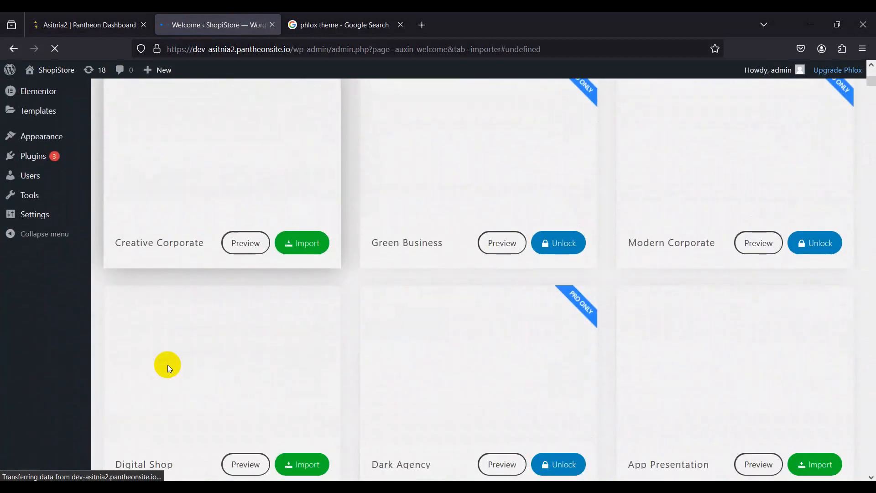
{"action": "scroll", "coordinate": [168, 366], "scroll_direction": "up", "scroll_amount": 4}
{"action": "scroll", "coordinate": [167, 365], "scroll_direction": "down", "scroll_amount": 4}
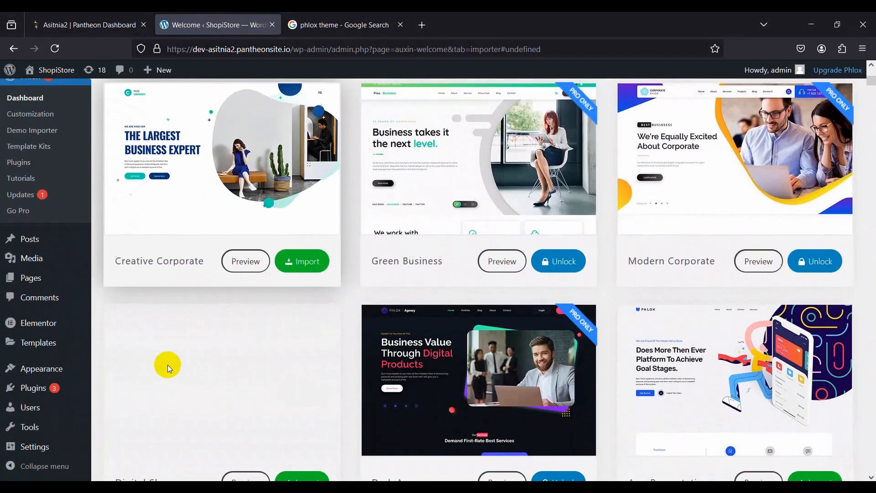
{"action": "scroll", "coordinate": [168, 365], "scroll_direction": "down", "scroll_amount": 1}
{"action": "scroll", "coordinate": [168, 365], "scroll_direction": "down", "scroll_amount": 3}
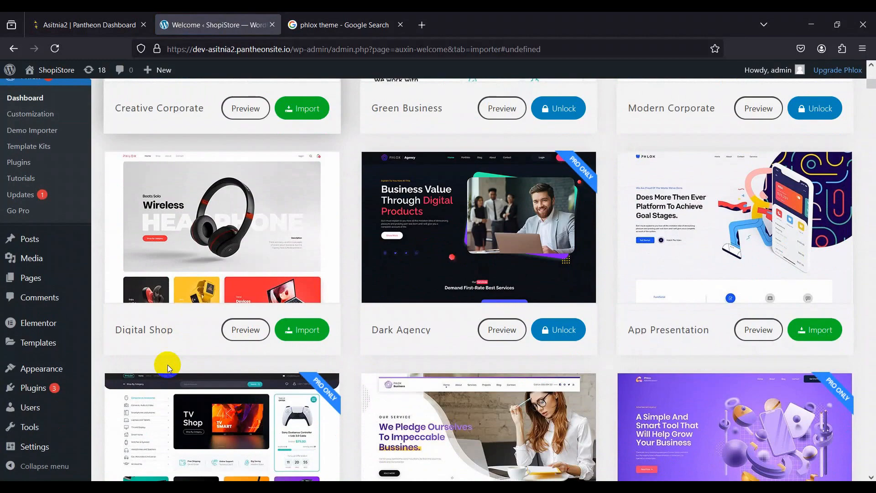
{"action": "scroll", "coordinate": [168, 365], "scroll_direction": "up", "scroll_amount": 5}
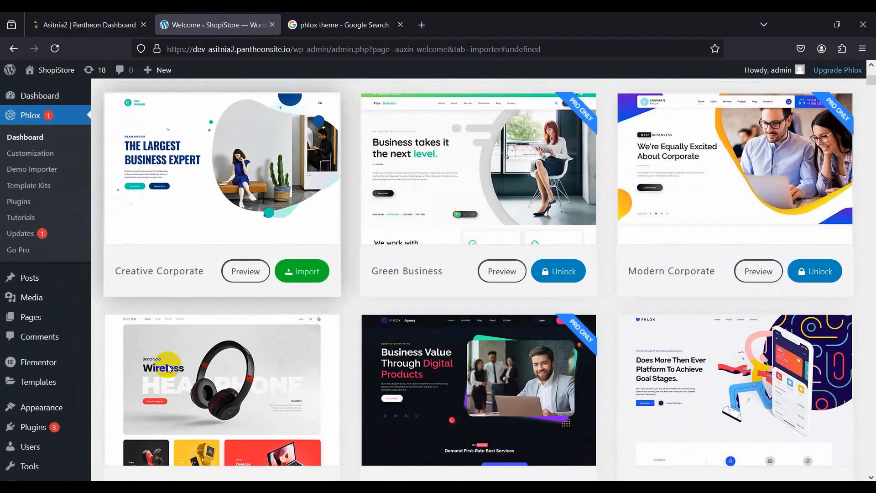
{"action": "scroll", "coordinate": [168, 365], "scroll_direction": "up", "scroll_amount": 2}
{"action": "scroll", "coordinate": [168, 365], "scroll_direction": "down", "scroll_amount": 3}
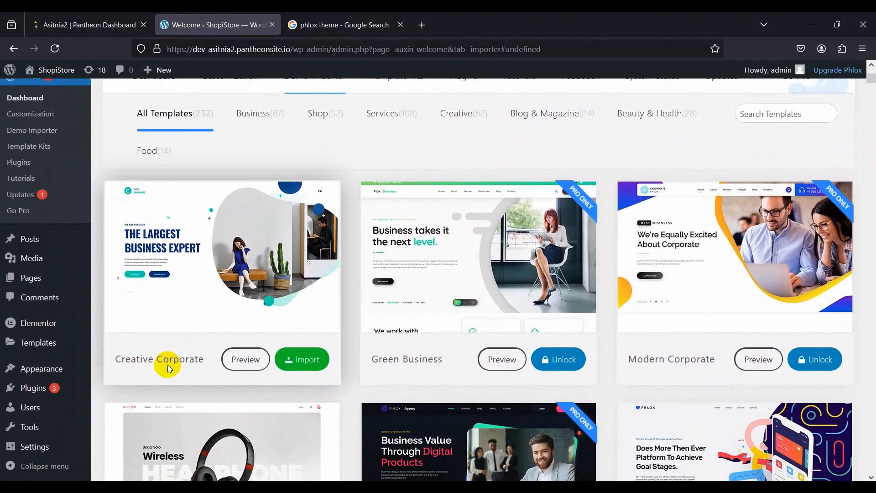
{"action": "scroll", "coordinate": [168, 365], "scroll_direction": "down", "scroll_amount": 8}
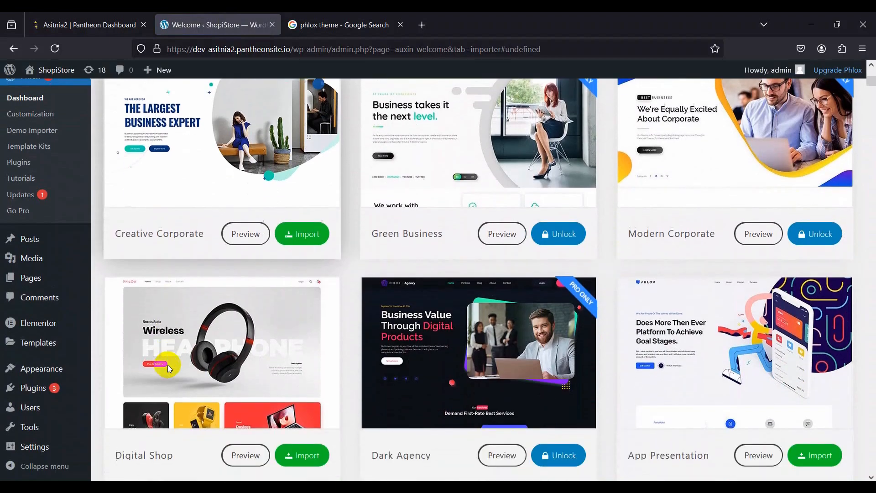
{"action": "scroll", "coordinate": [168, 366], "scroll_direction": "down", "scroll_amount": 4}
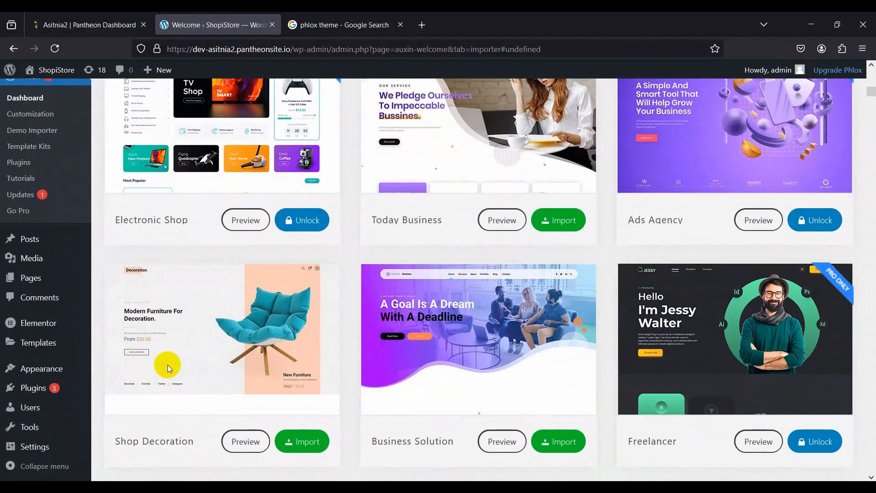
{"action": "scroll", "coordinate": [168, 366], "scroll_direction": "up", "scroll_amount": 12}
{"action": "scroll", "coordinate": [168, 365], "scroll_direction": "up", "scroll_amount": 1}
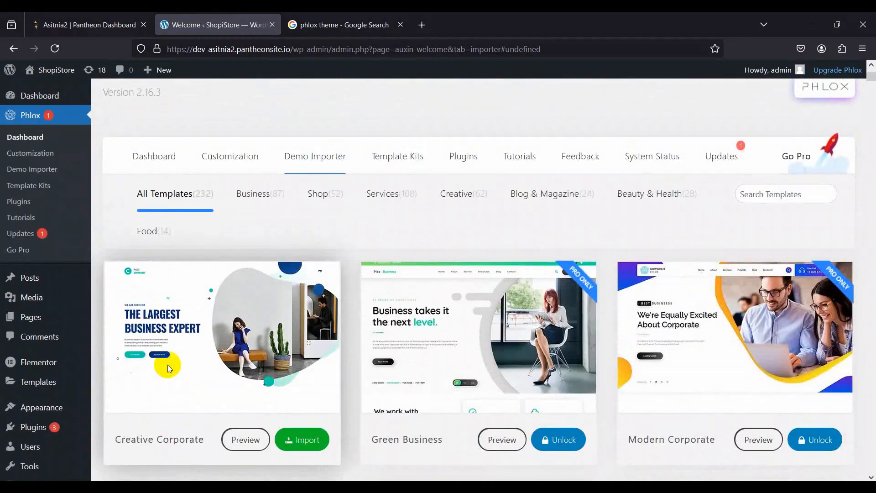
{"action": "scroll", "coordinate": [168, 366], "scroll_direction": "down", "scroll_amount": 1}
{"action": "scroll", "coordinate": [168, 365], "scroll_direction": "down", "scroll_amount": 8}
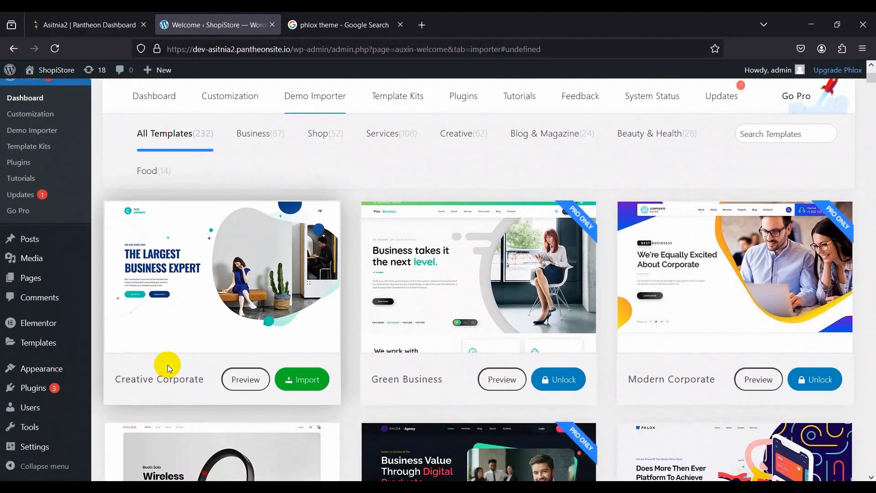
{"action": "scroll", "coordinate": [168, 365], "scroll_direction": "up", "scroll_amount": 2}
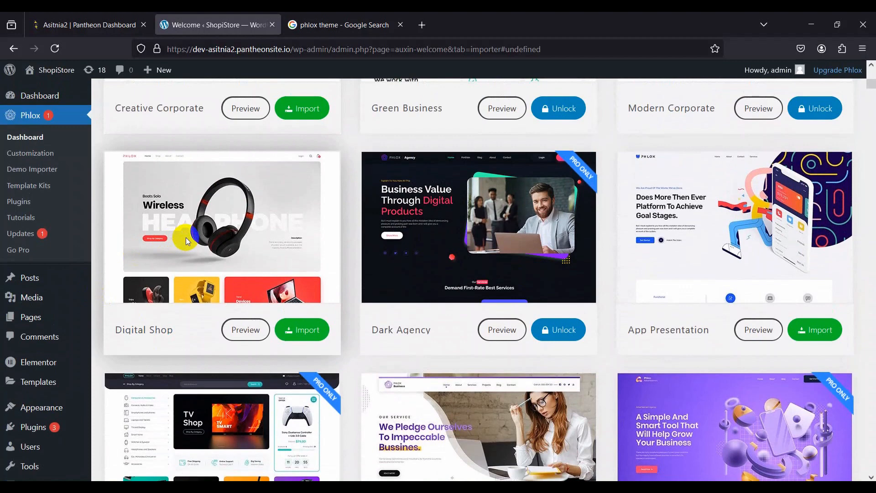
Step: Preview the Digital Shop demo and examine the sections of its home page
{"action": "left_click", "coordinate": [245, 330]}
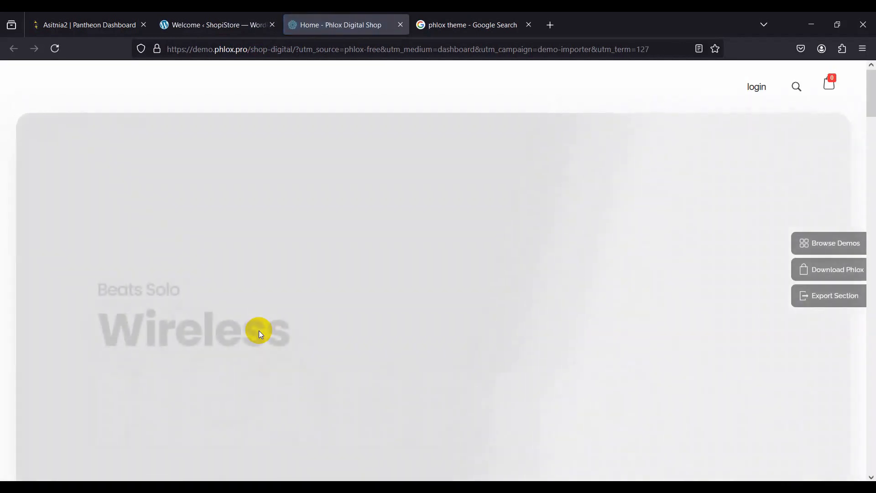
{"action": "scroll", "coordinate": [258, 330], "scroll_direction": "down", "scroll_amount": 8}
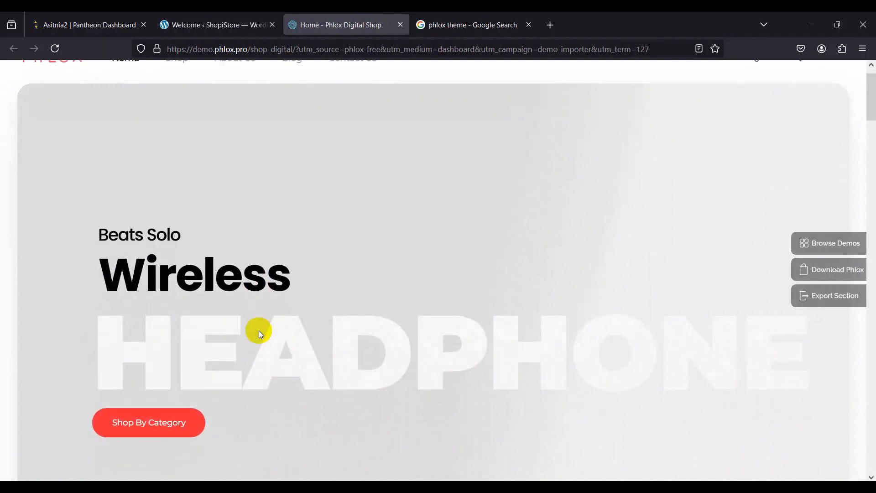
{"action": "scroll", "coordinate": [258, 331], "scroll_direction": "down", "scroll_amount": 5}
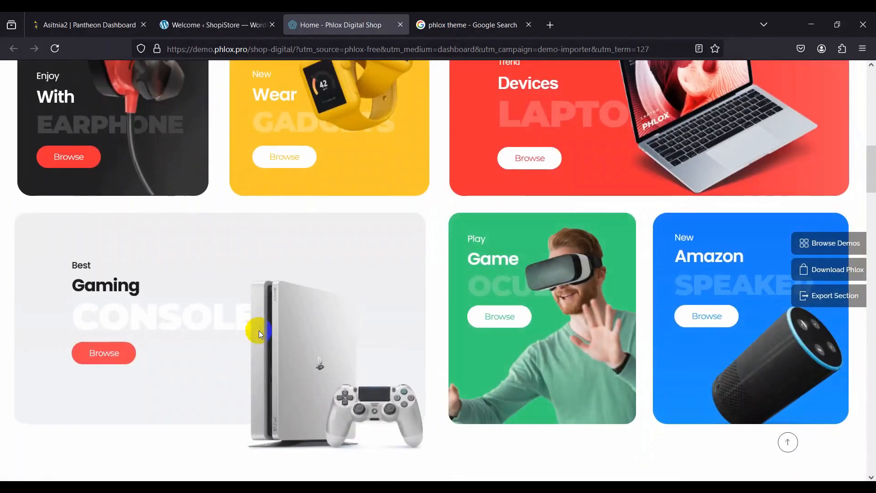
{"action": "scroll", "coordinate": [259, 332], "scroll_direction": "down", "scroll_amount": 10}
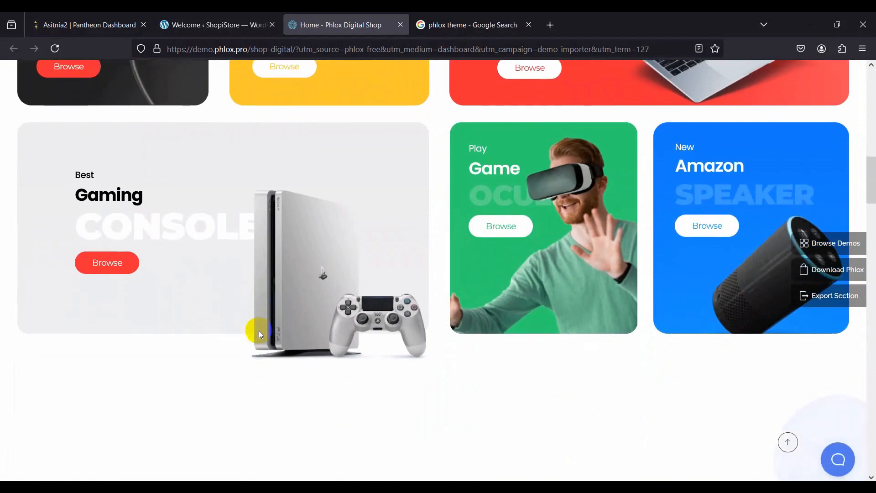
{"action": "scroll", "coordinate": [259, 331], "scroll_direction": "down", "scroll_amount": 10}
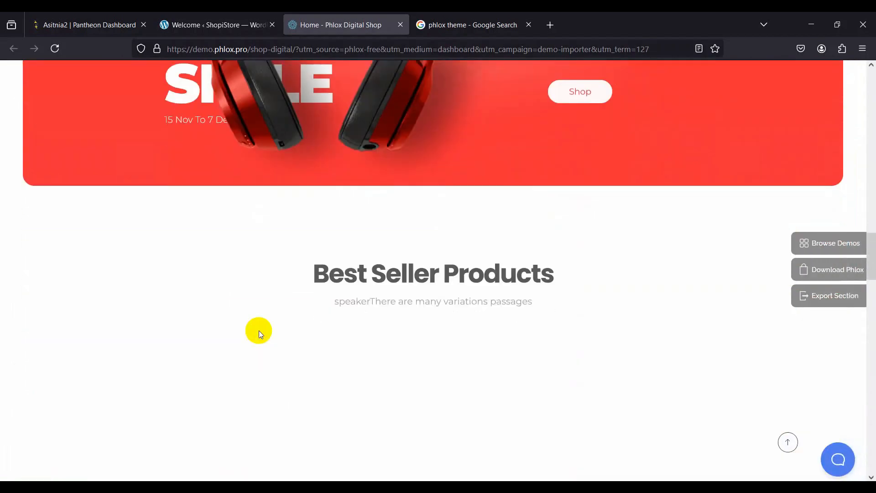
{"action": "scroll", "coordinate": [259, 330], "scroll_direction": "up", "scroll_amount": 20}
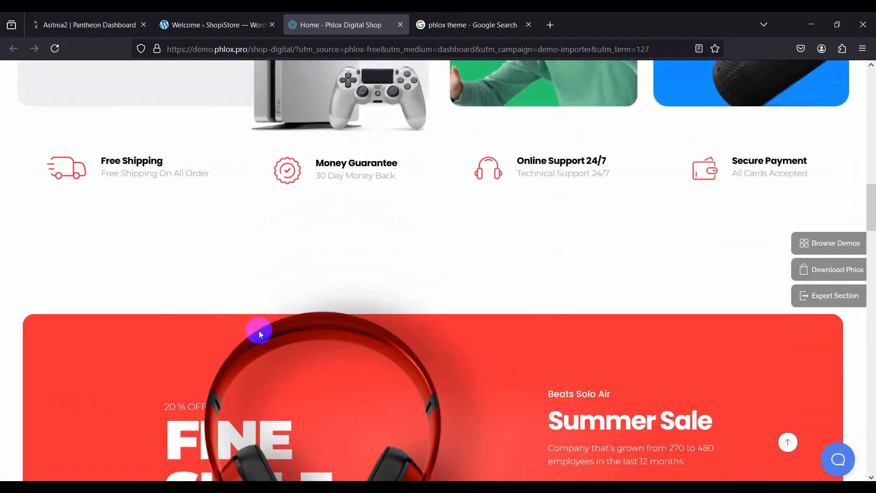
{"action": "scroll", "coordinate": [259, 331], "scroll_direction": "up", "scroll_amount": 6}
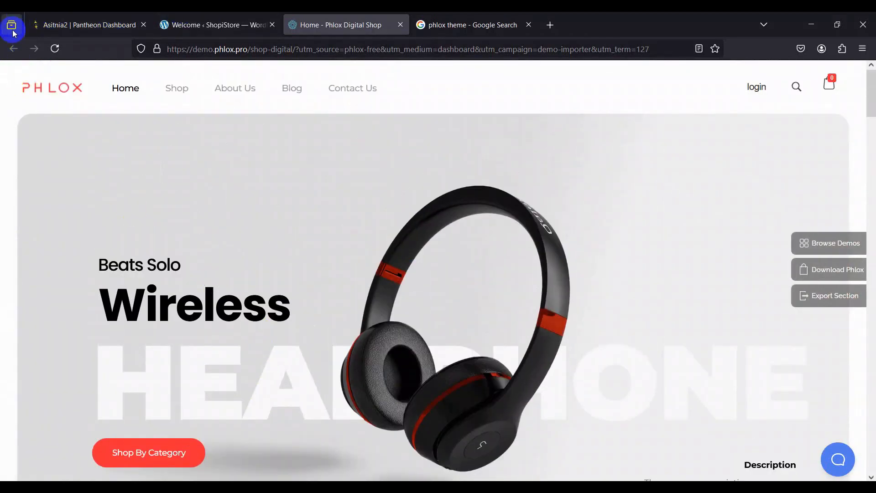
Step: Import the Digital Shop demo as a complete pre-build website with media, installing its required plugins and skipping watermark removal
{"action": "left_click", "coordinate": [230, 16]}
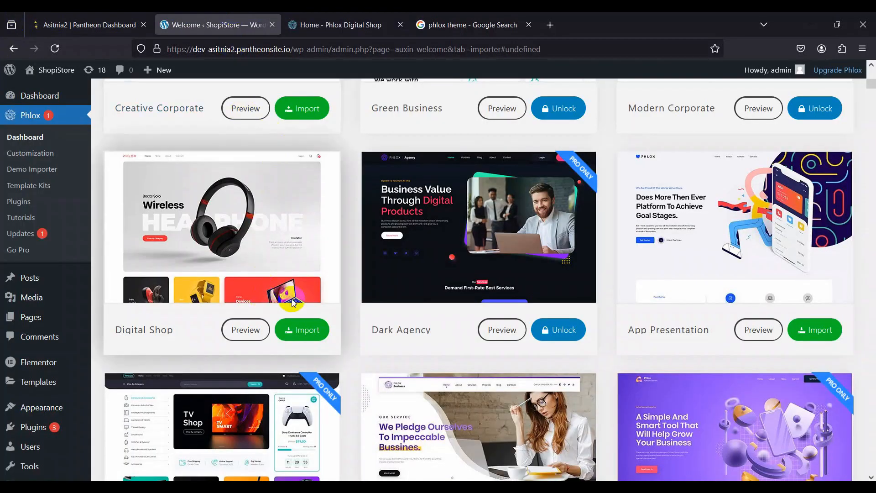
{"action": "left_click", "coordinate": [290, 335]}
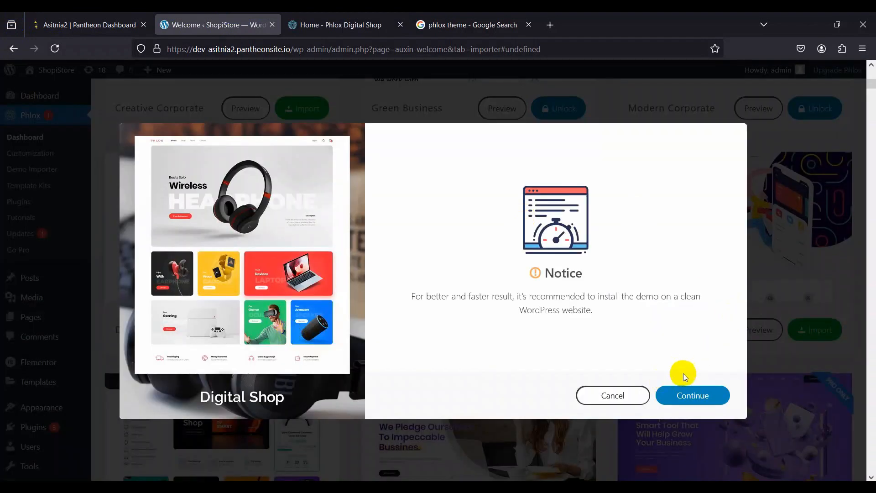
{"action": "left_click", "coordinate": [675, 395]}
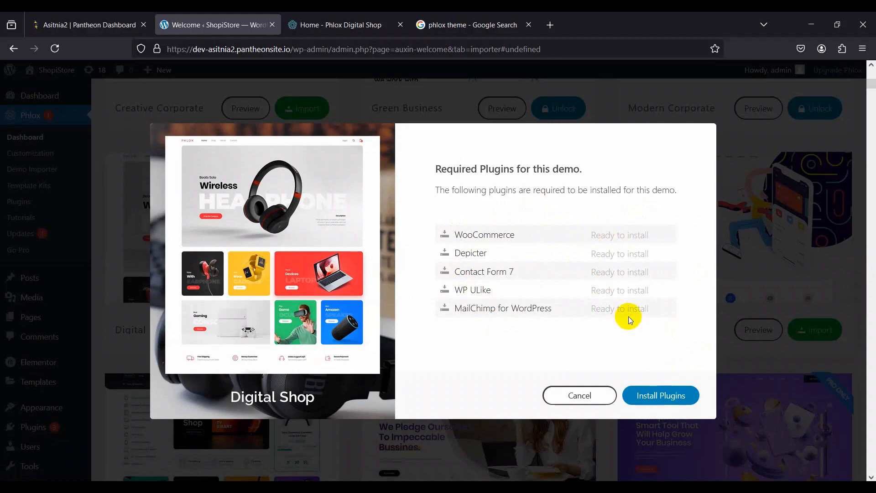
{"action": "left_click", "coordinate": [639, 397]}
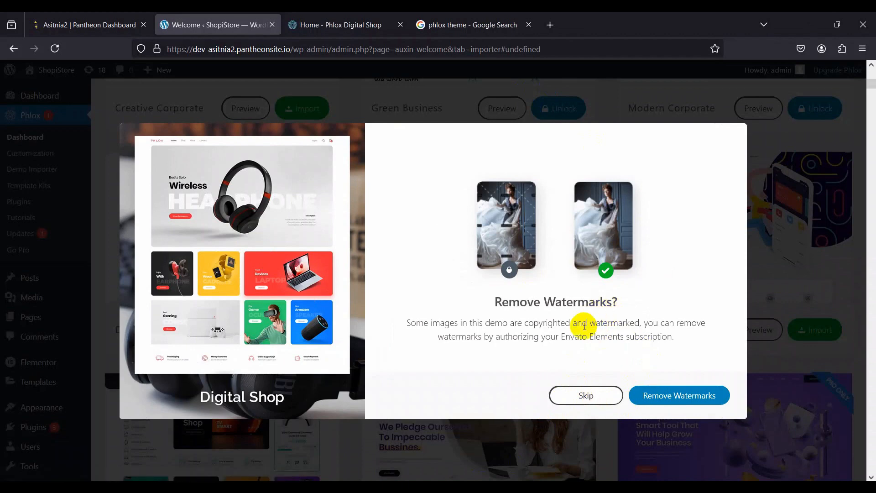
{"action": "left_click", "coordinate": [584, 396]}
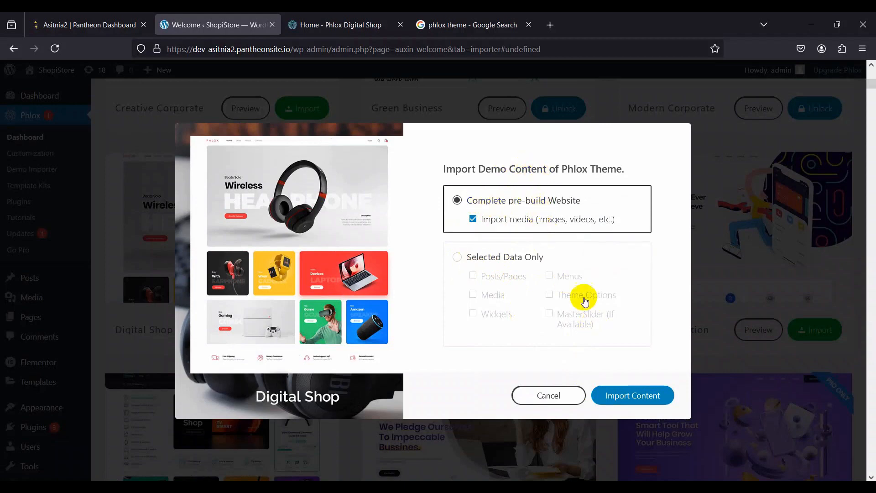
{"action": "left_click", "coordinate": [612, 395]}
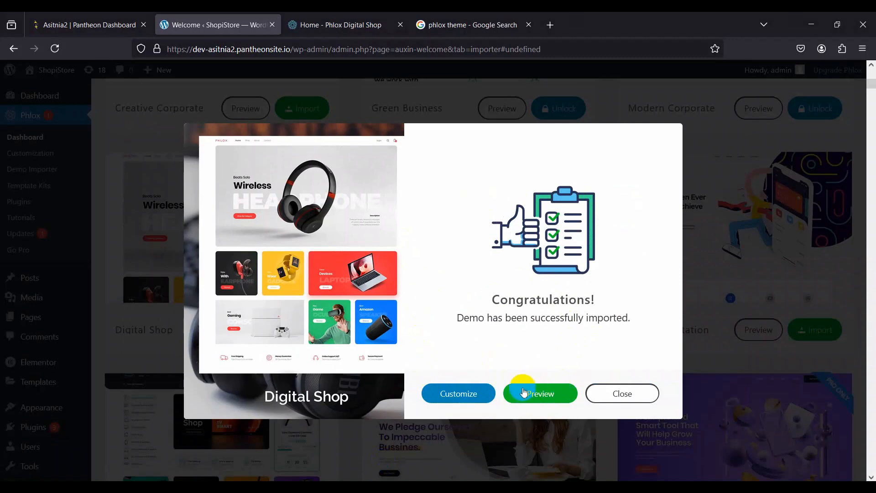
Step: Preview the imported ShopiStore site and examine its home page sections from the banner down to the footer
{"action": "left_click", "coordinate": [524, 393]}
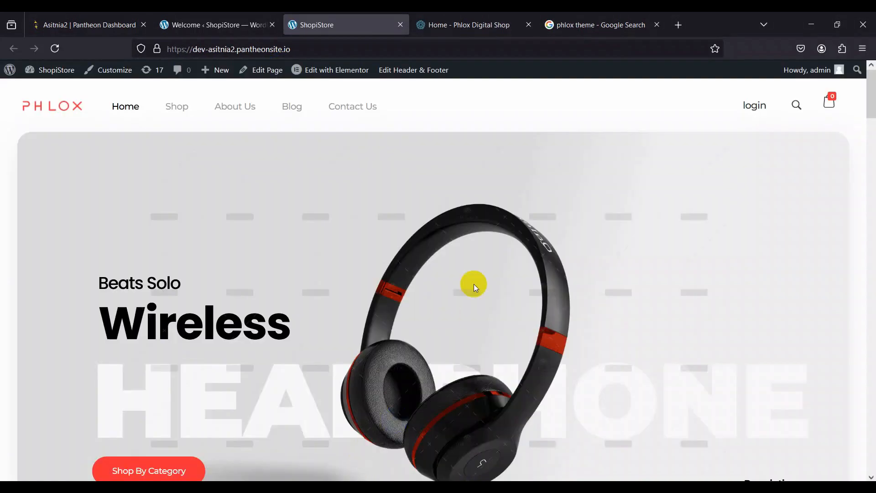
{"action": "scroll", "coordinate": [473, 284], "scroll_direction": "down", "scroll_amount": 5}
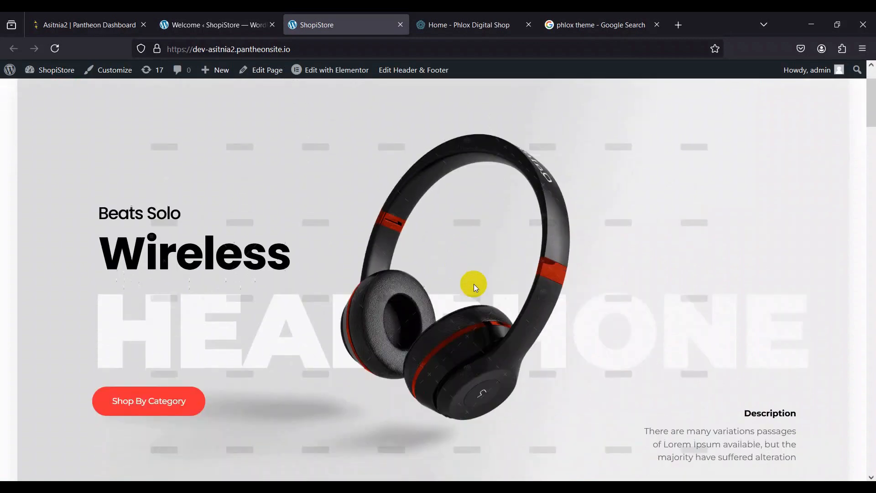
{"action": "scroll", "coordinate": [473, 284], "scroll_direction": "down", "scroll_amount": 4}
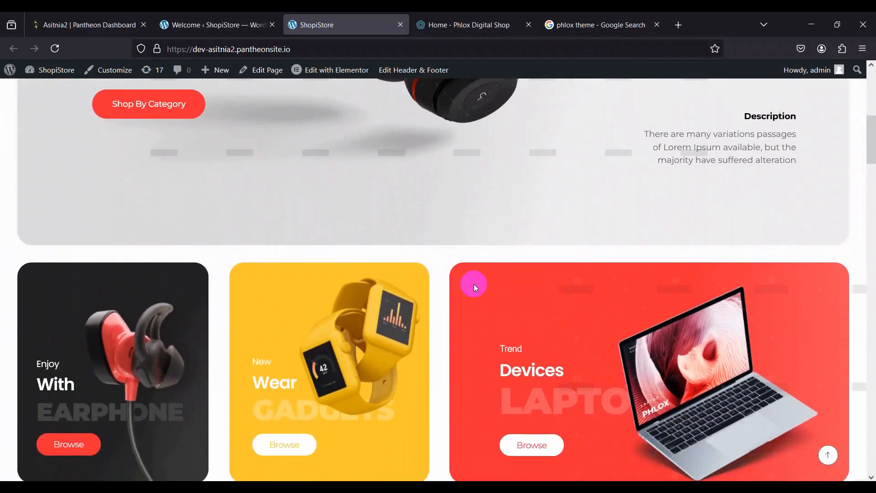
{"action": "scroll", "coordinate": [474, 283], "scroll_direction": "down", "scroll_amount": 5}
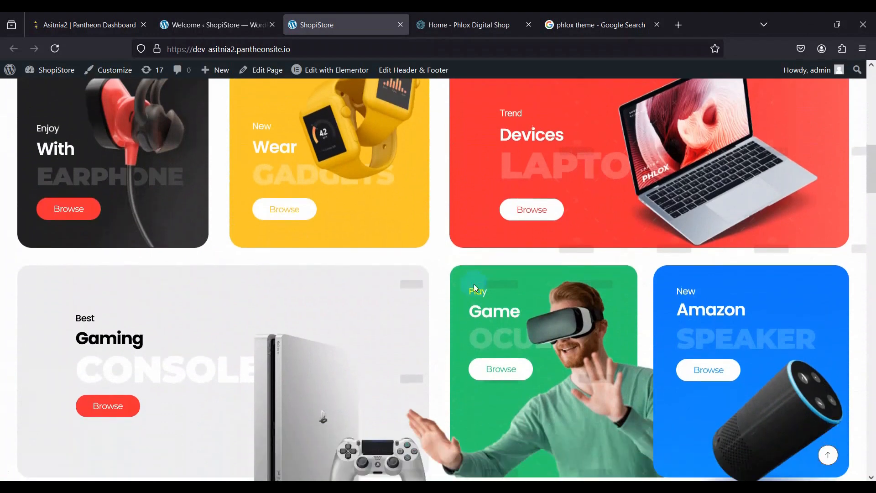
{"action": "scroll", "coordinate": [474, 284], "scroll_direction": "down", "scroll_amount": 5}
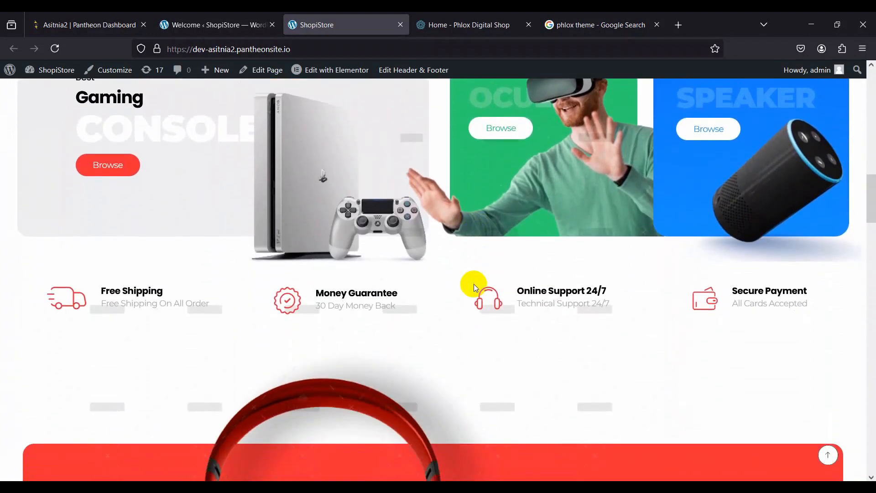
{"action": "scroll", "coordinate": [474, 284], "scroll_direction": "down", "scroll_amount": 5}
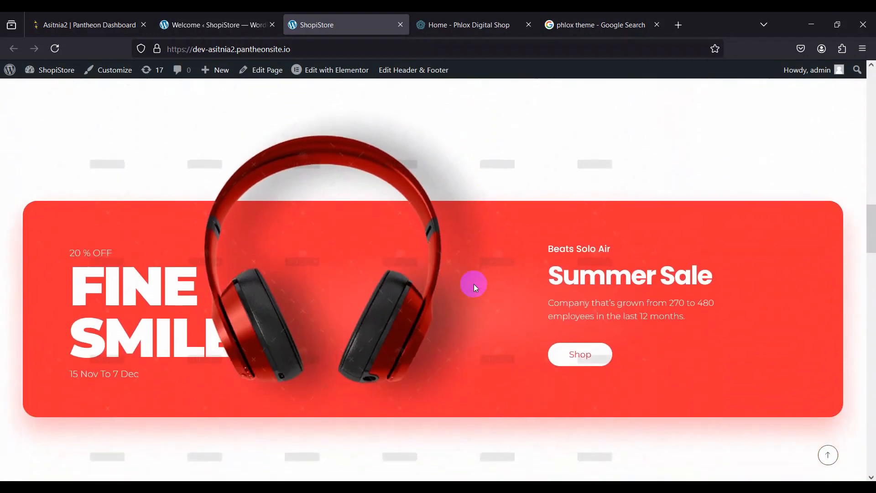
{"action": "scroll", "coordinate": [475, 286], "scroll_direction": "down", "scroll_amount": 4}
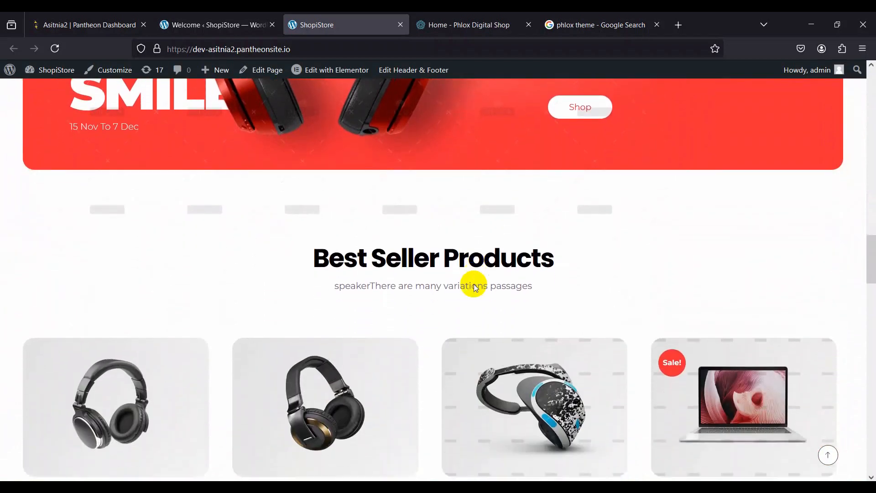
{"action": "scroll", "coordinate": [475, 288], "scroll_direction": "down", "scroll_amount": 5}
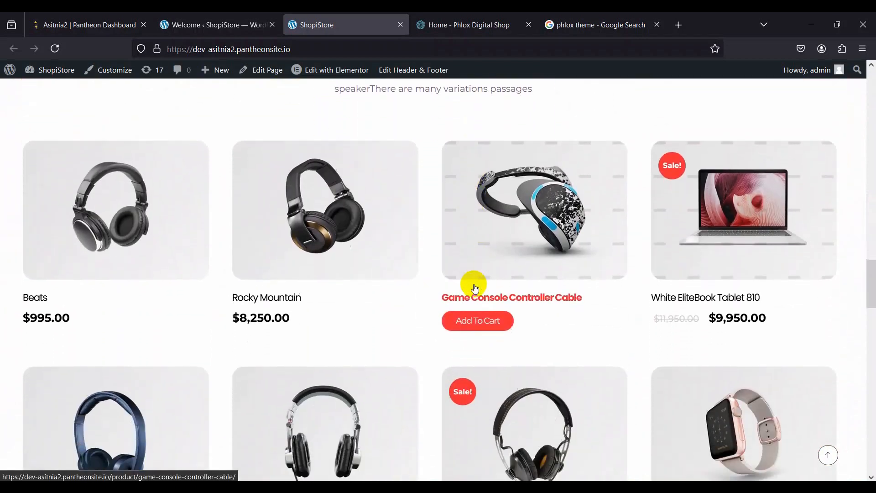
{"action": "scroll", "coordinate": [475, 287], "scroll_direction": "down", "scroll_amount": 1}
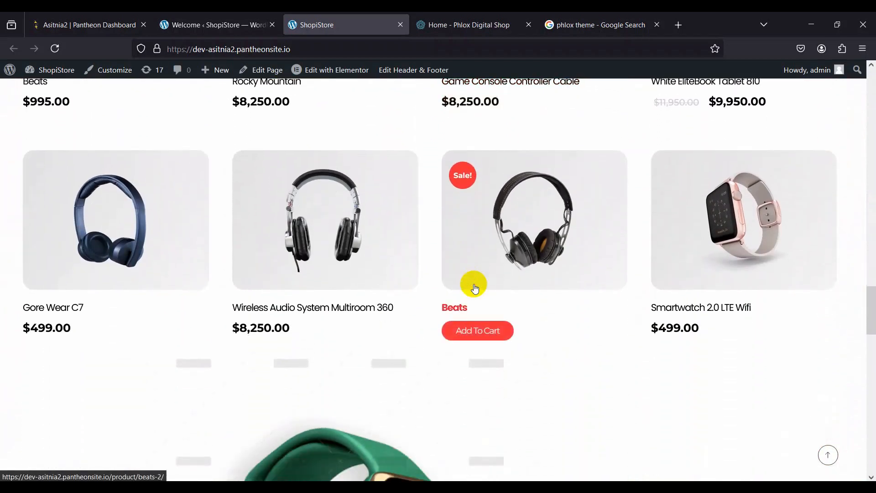
{"action": "scroll", "coordinate": [475, 287], "scroll_direction": "down", "scroll_amount": 2}
{"action": "scroll", "coordinate": [475, 287], "scroll_direction": "down", "scroll_amount": 4}
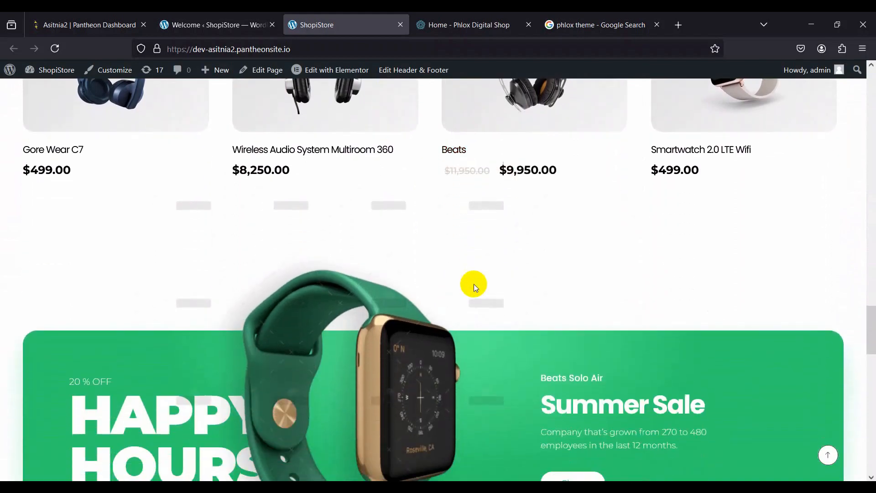
{"action": "scroll", "coordinate": [474, 285], "scroll_direction": "down", "scroll_amount": 10}
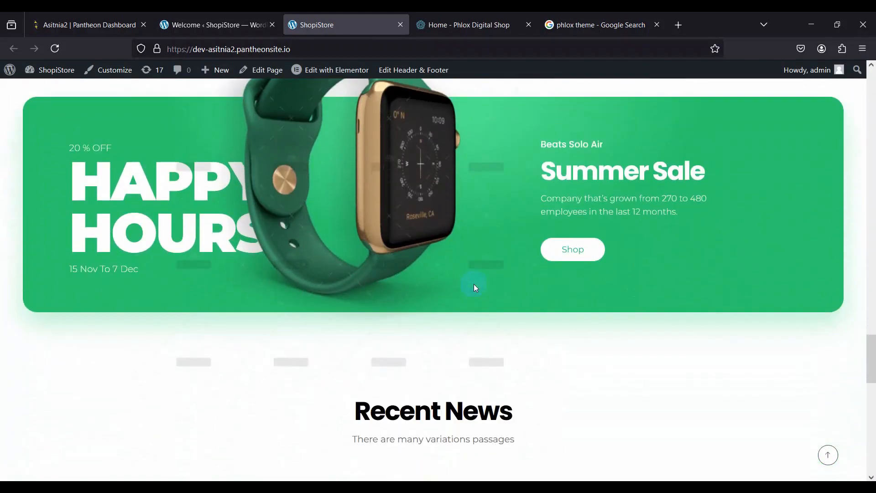
{"action": "scroll", "coordinate": [474, 286], "scroll_direction": "up", "scroll_amount": 3}
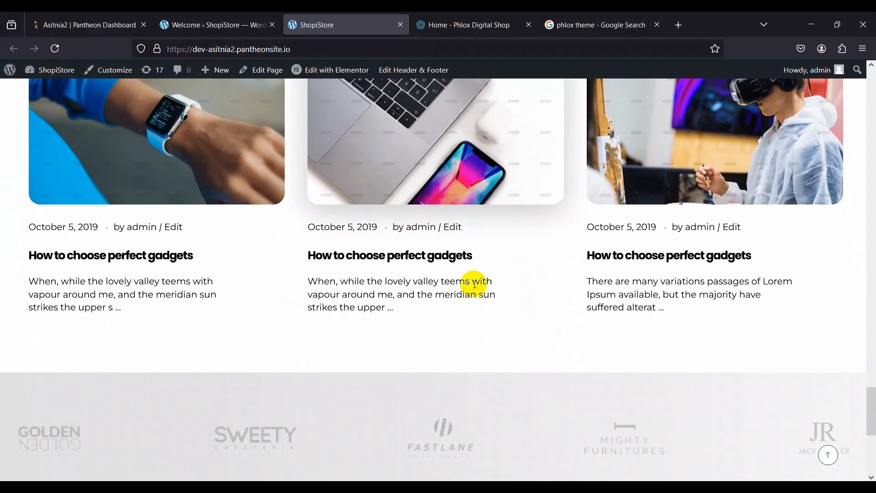
{"action": "scroll", "coordinate": [474, 285], "scroll_direction": "down", "scroll_amount": 8}
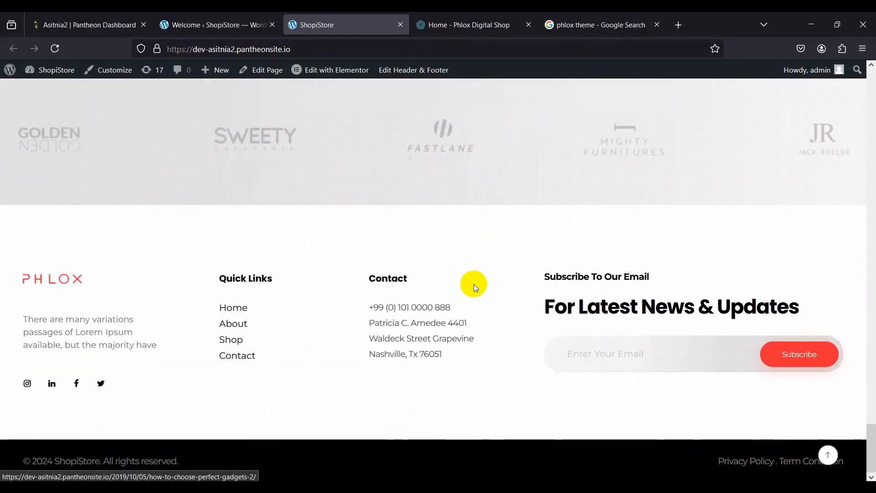
{"action": "left_click", "coordinate": [826, 458]}
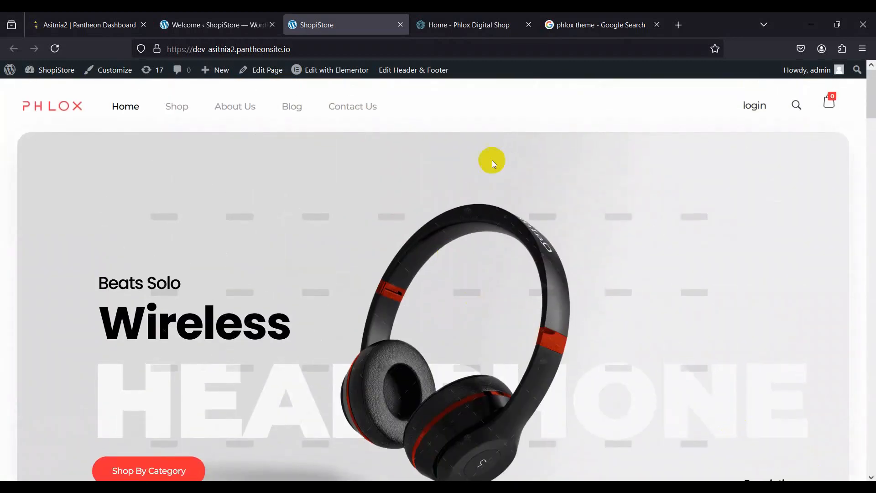
Step: Open the site's Shop page and examine its product listing, categories and footer
{"action": "left_click", "coordinate": [170, 105]}
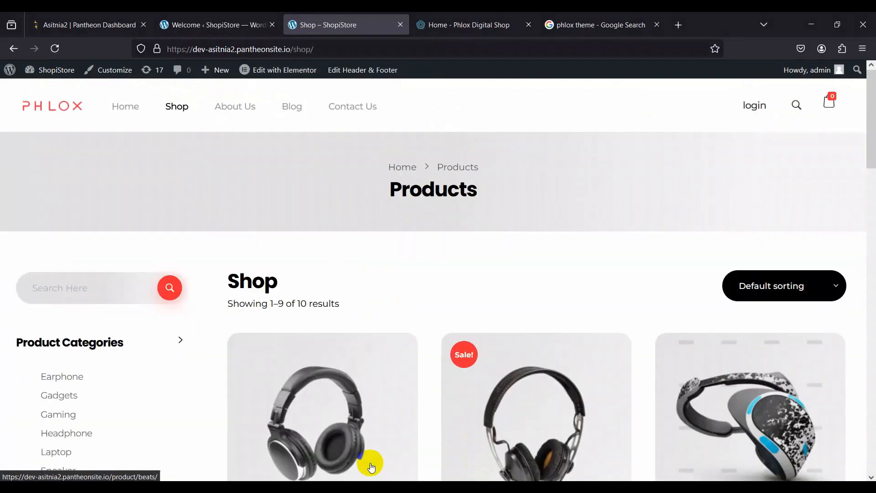
{"action": "scroll", "coordinate": [371, 465], "scroll_direction": "down", "scroll_amount": 8}
{"action": "scroll", "coordinate": [371, 466], "scroll_direction": "down", "scroll_amount": 15}
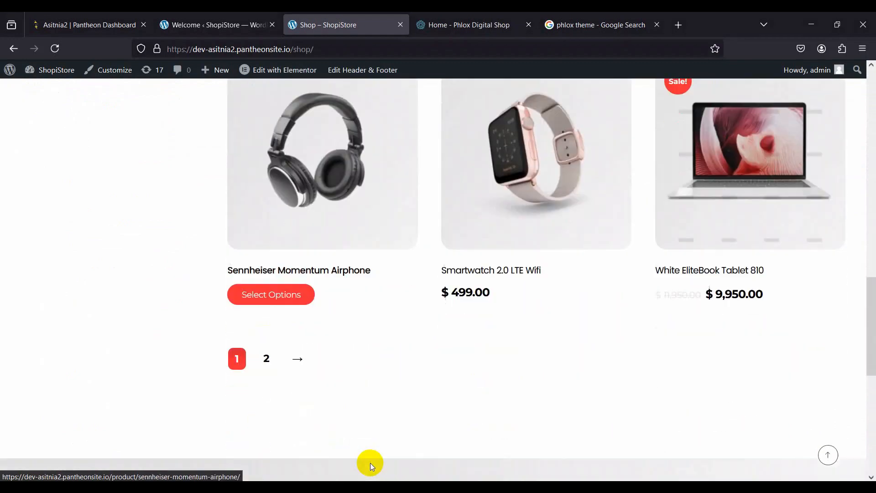
{"action": "scroll", "coordinate": [371, 463], "scroll_direction": "up", "scroll_amount": 12}
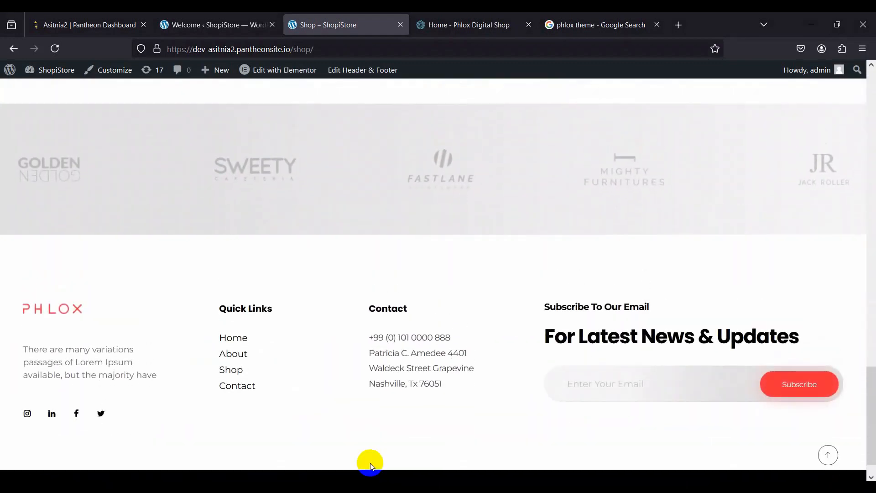
{"action": "scroll", "coordinate": [370, 462], "scroll_direction": "up", "scroll_amount": 6}
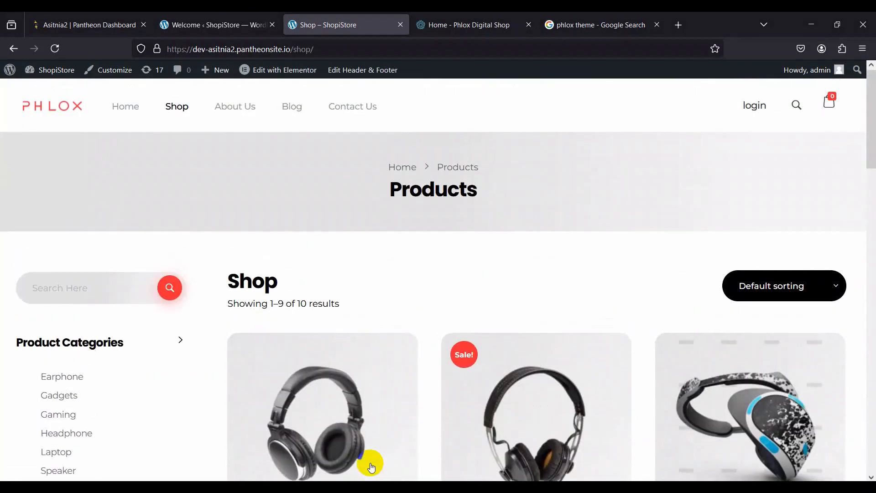
{"action": "scroll", "coordinate": [371, 463], "scroll_direction": "down", "scroll_amount": 6}
{"action": "scroll", "coordinate": [371, 466], "scroll_direction": "up", "scroll_amount": 6}
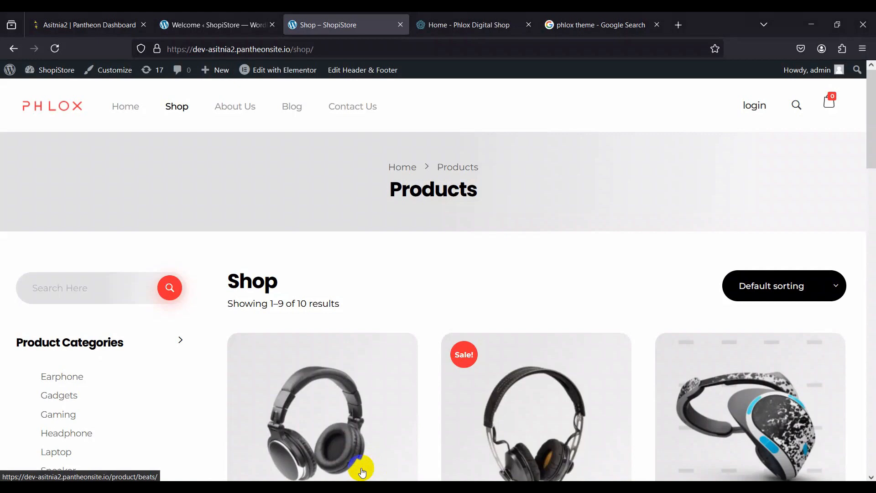
{"action": "scroll", "coordinate": [362, 471], "scroll_direction": "down", "scroll_amount": 2}
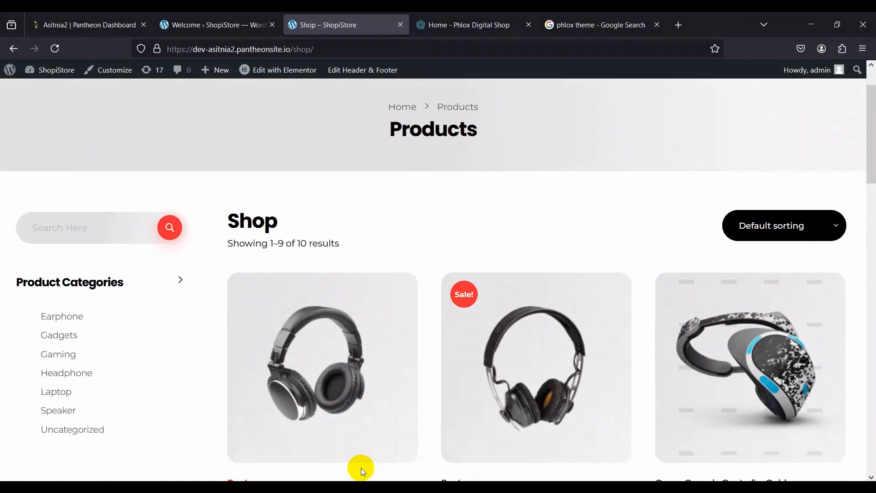